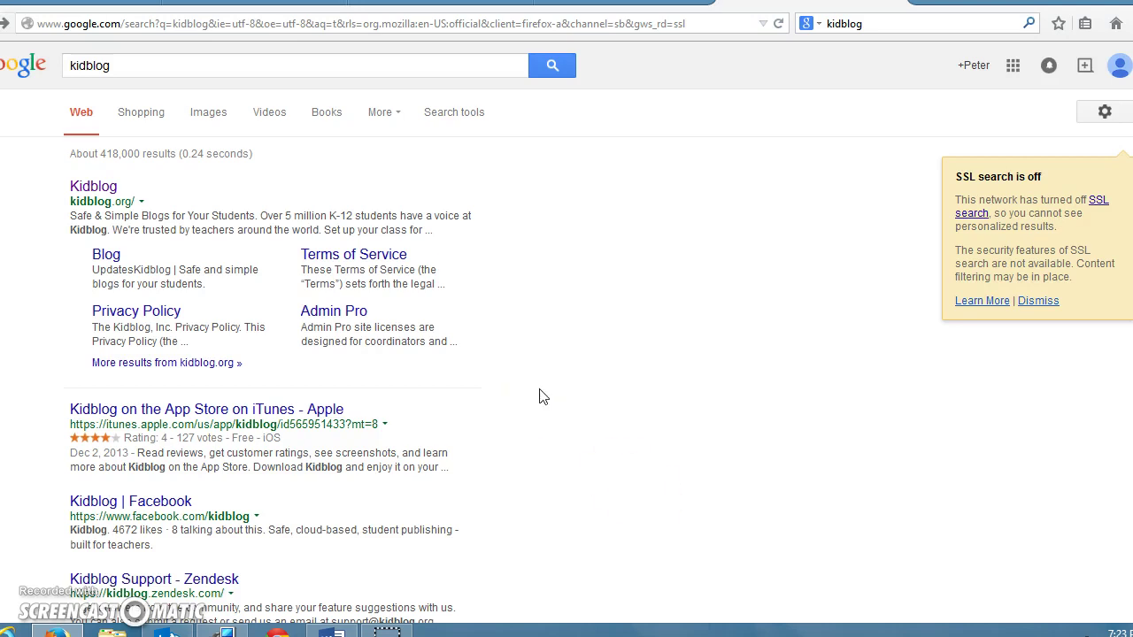
- Open kidblog.org from the Kidblog result in the Google search results
right_click(103, 193)
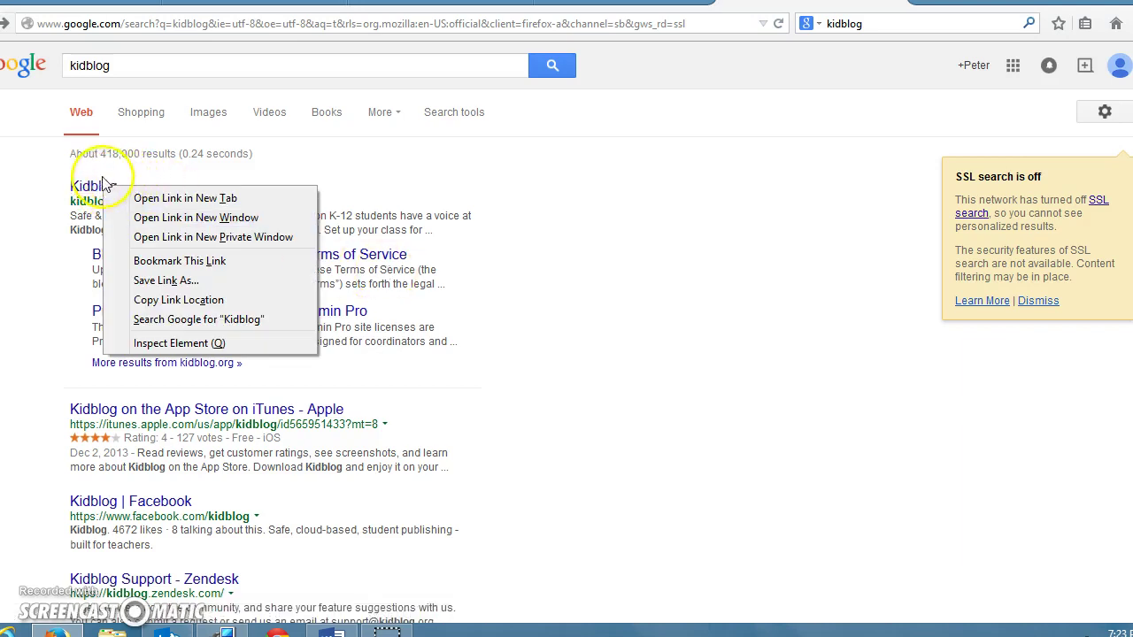
left_click(93, 188)
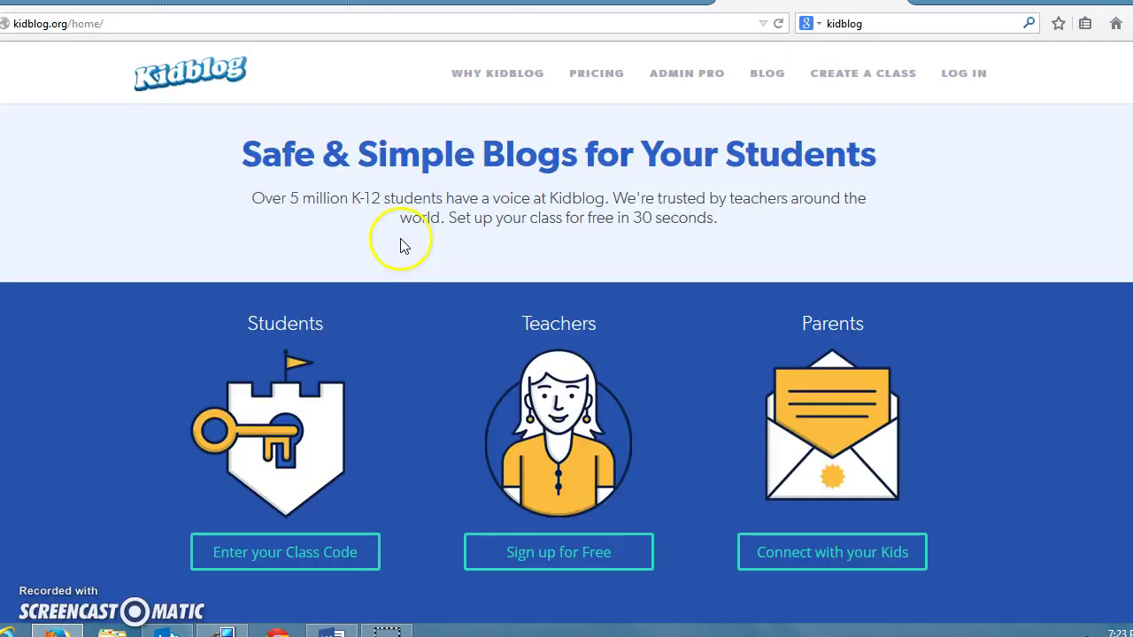
- Fill in the teacher's display name, password, e-mail, class name and verification code, then create the class
left_click(575, 555)
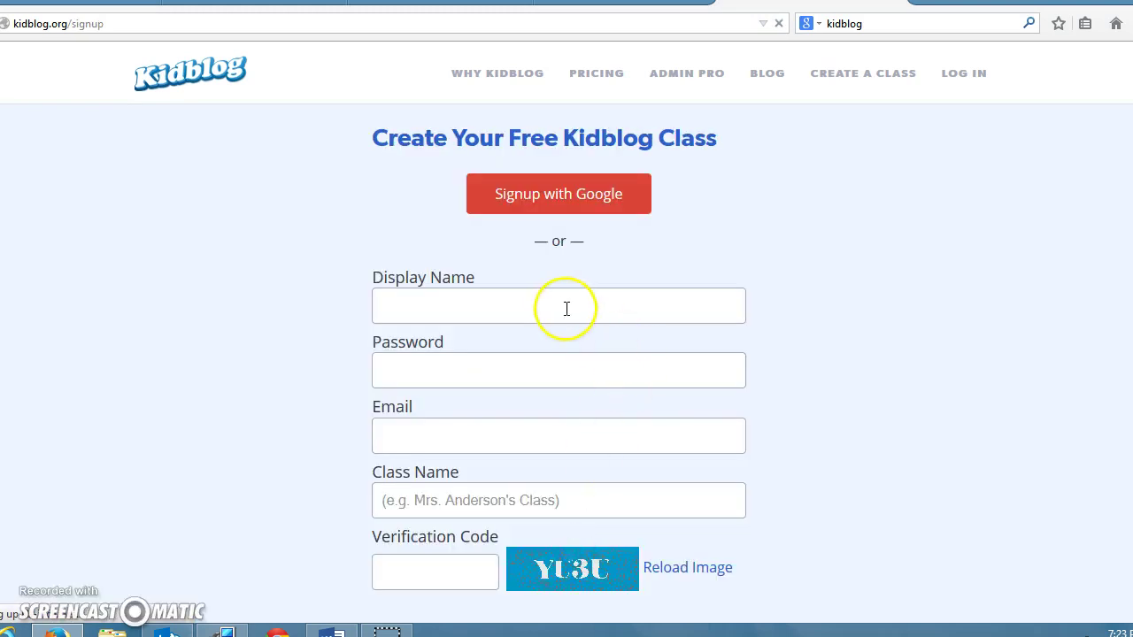
left_click(564, 306)
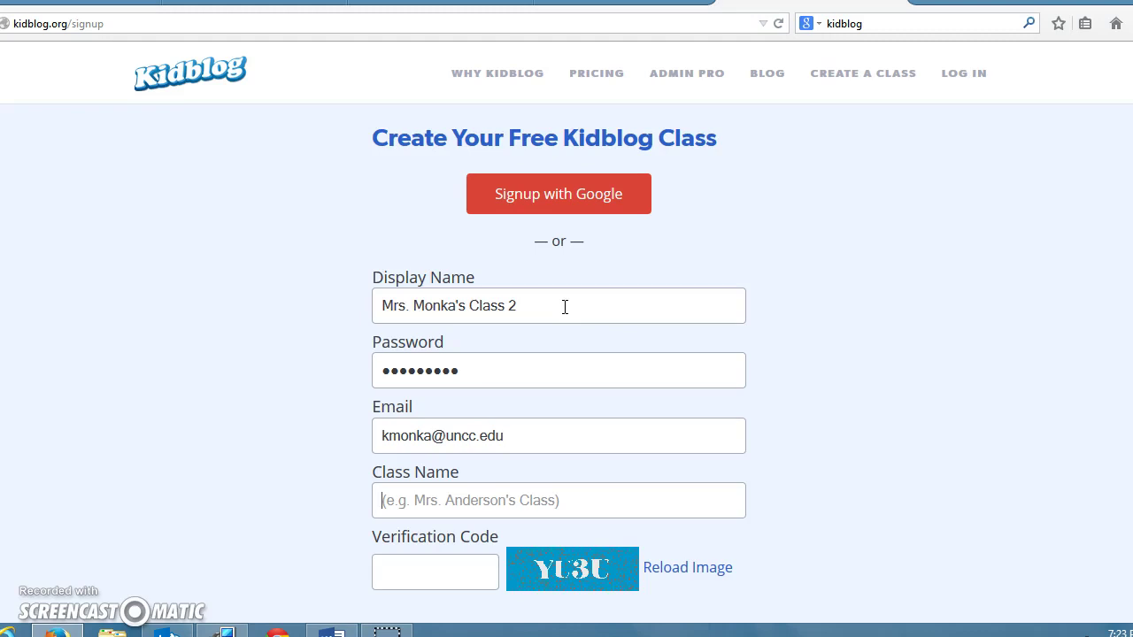
type("Mrs.")
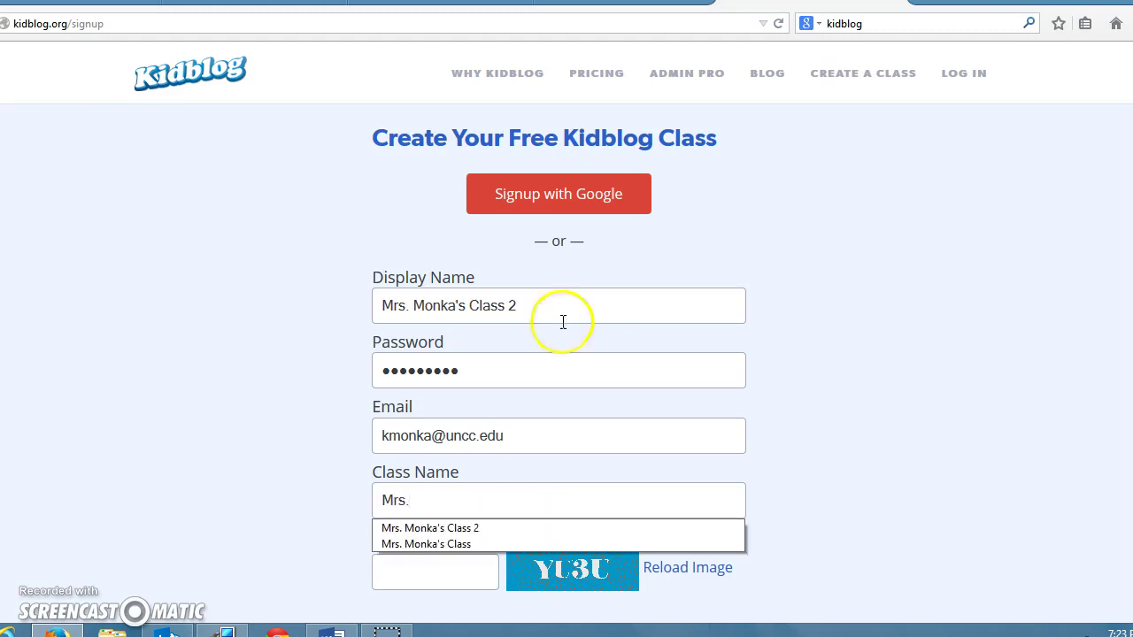
left_click(463, 529)
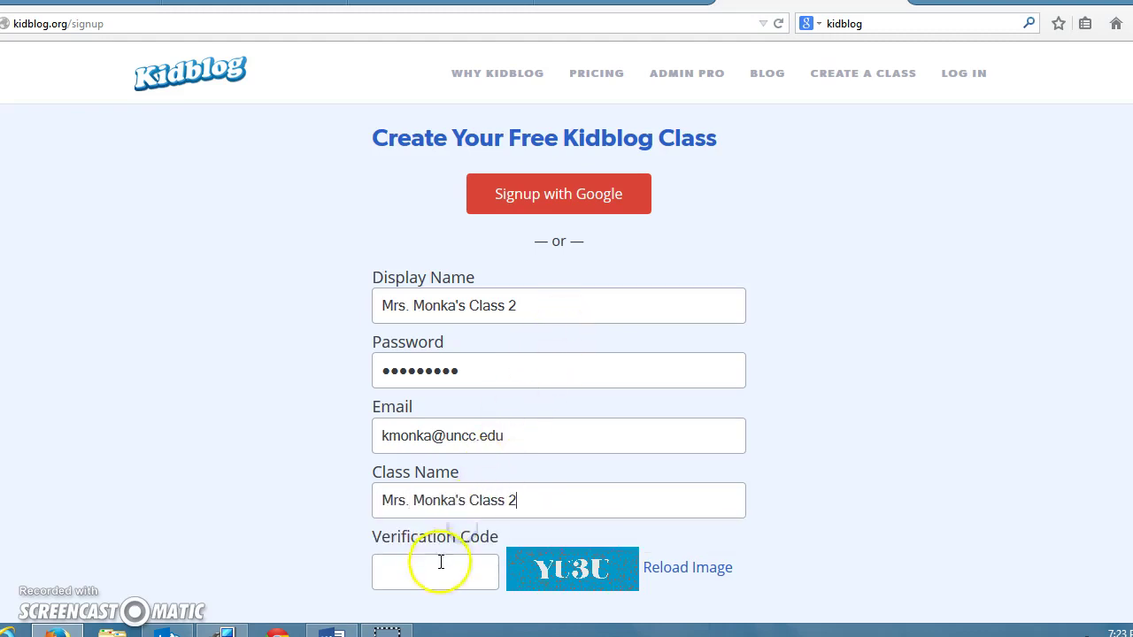
left_click(435, 572)
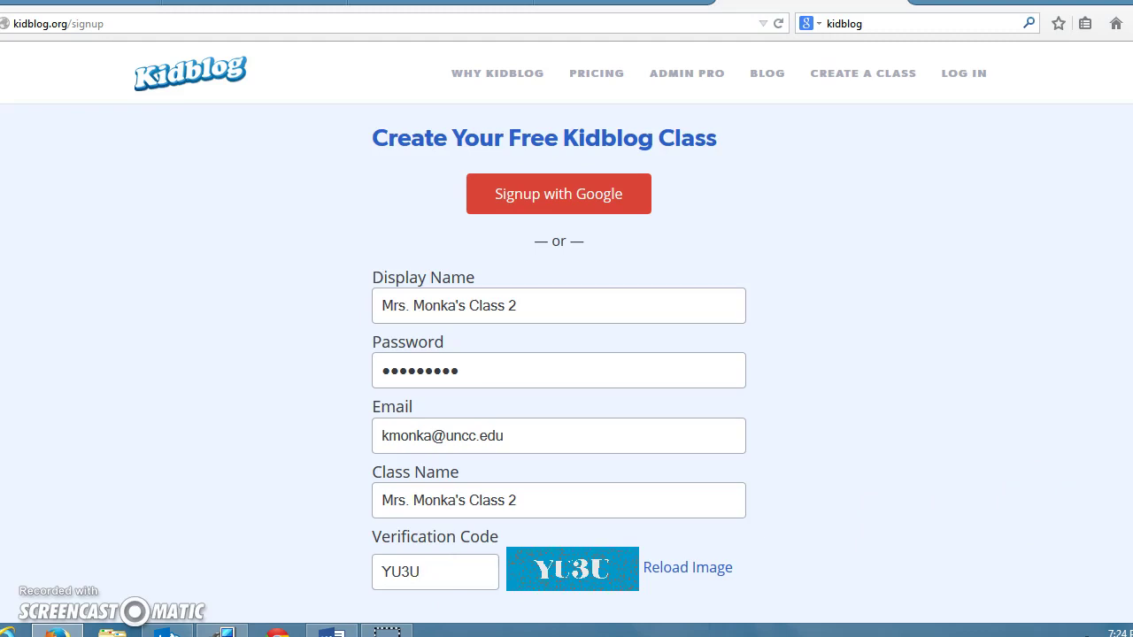
scroll(559, 363, "down", 2)
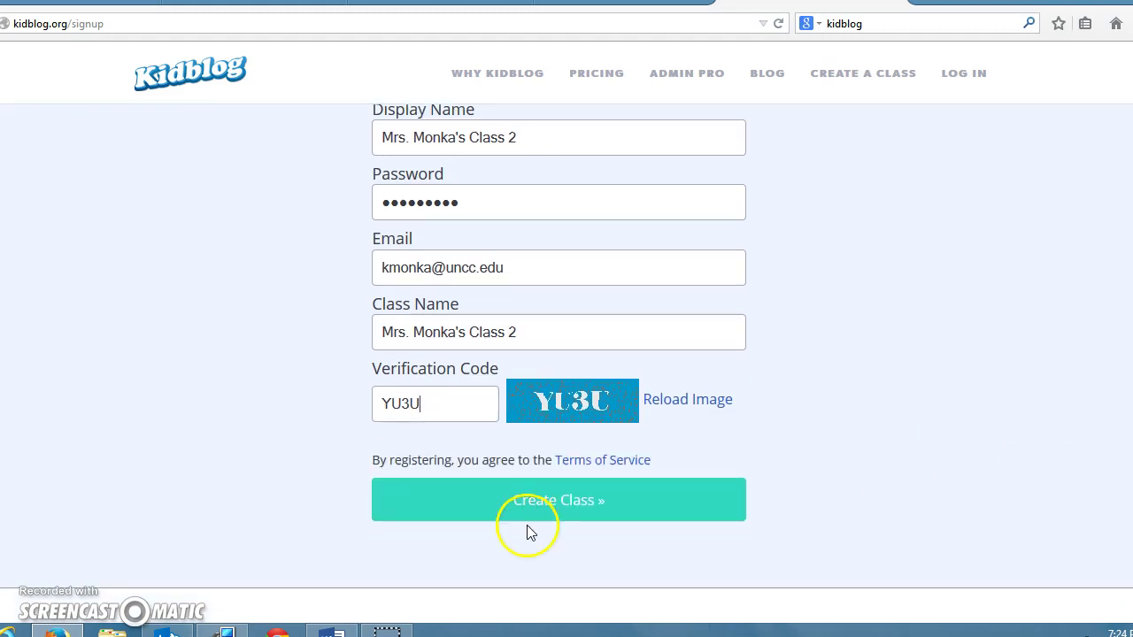
left_click(501, 502)
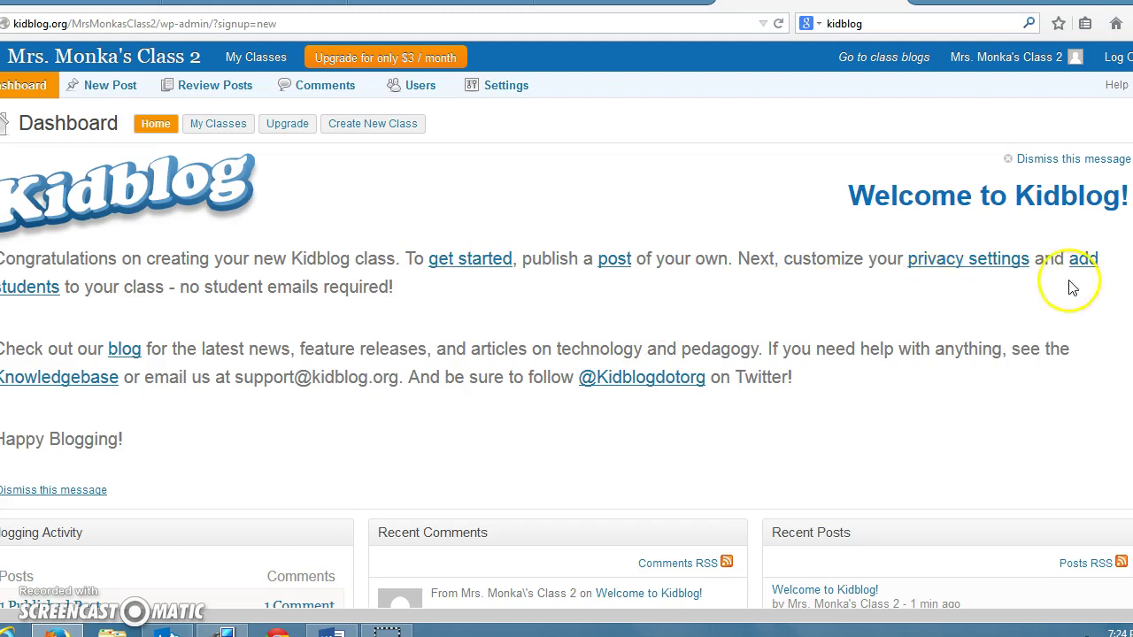
- Trash the sample comment on the Welcome to Kidblog post under Recent Comments
scroll(566, 354, "down", 3)
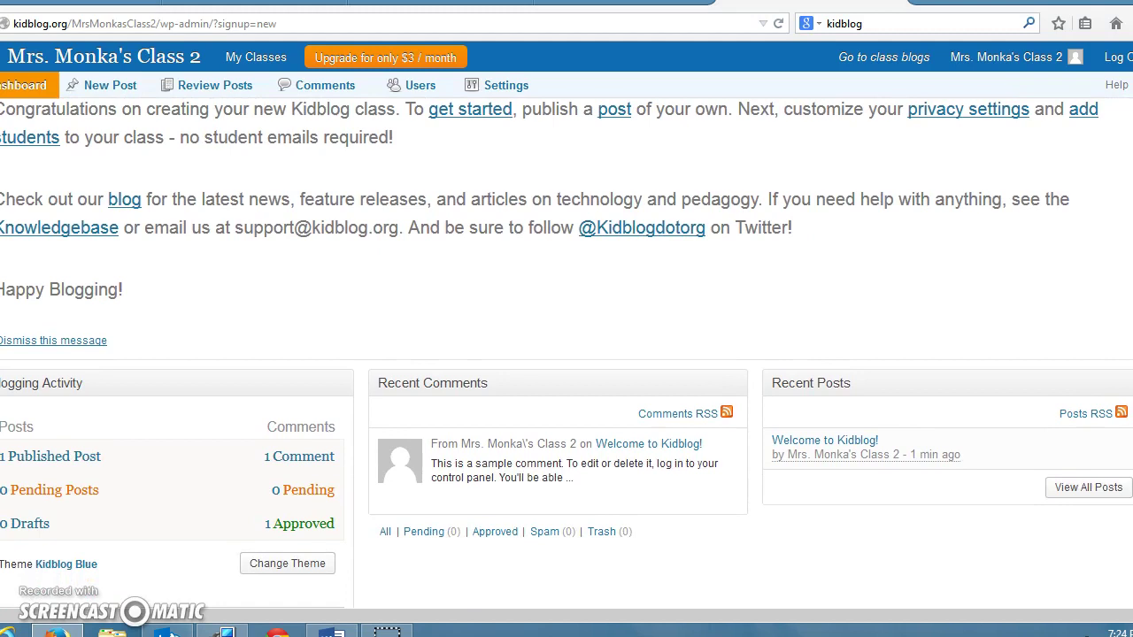
mouse_move(622, 461)
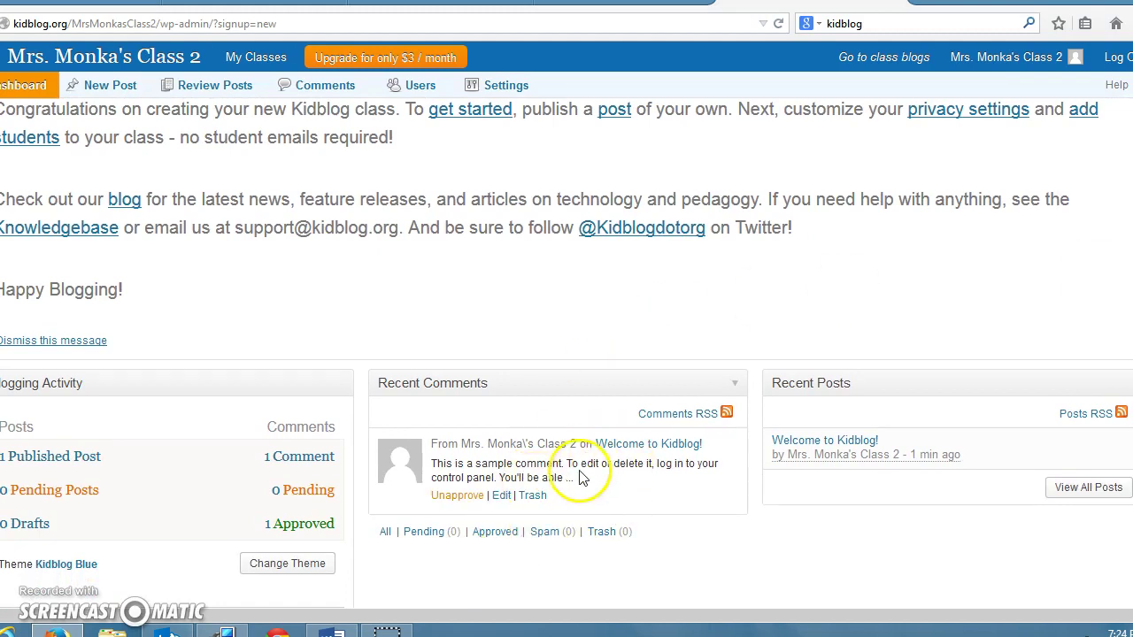
left_click(535, 496)
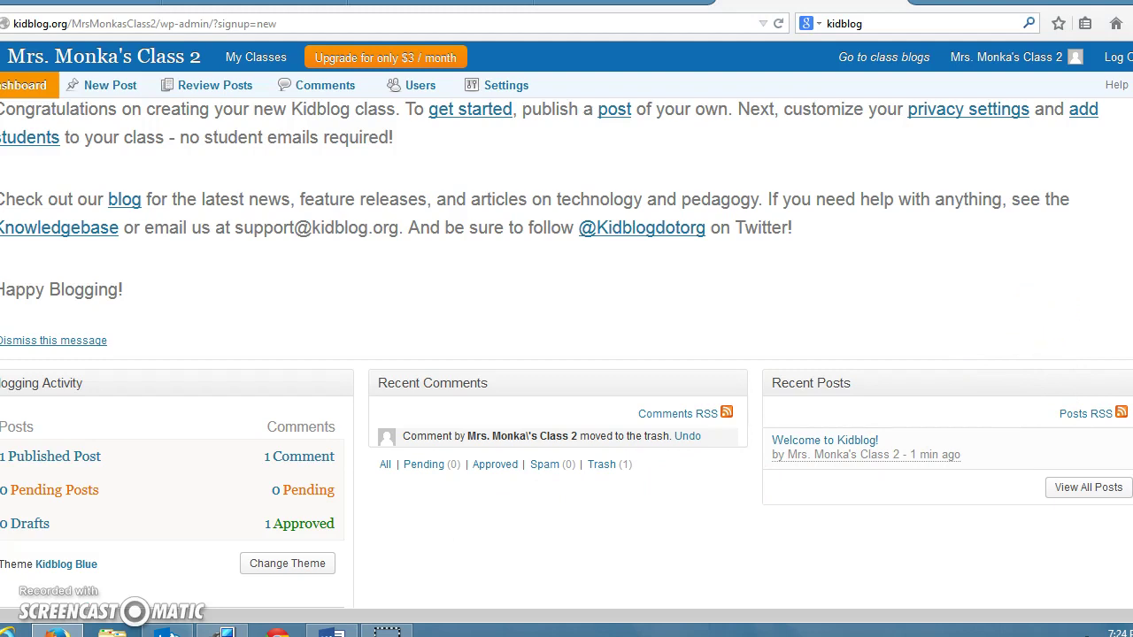
scroll(566, 354, "up", 2)
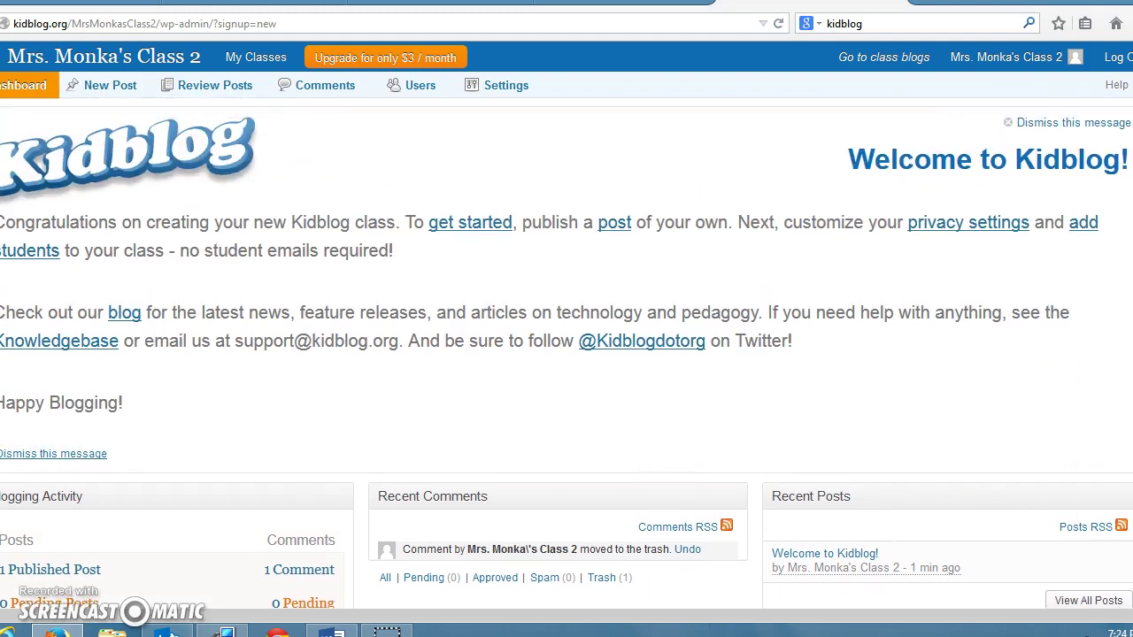
- Write and publish a new post titled 'Welcome' with the body 'Welcome to Kidblog!'
left_click(89, 89)
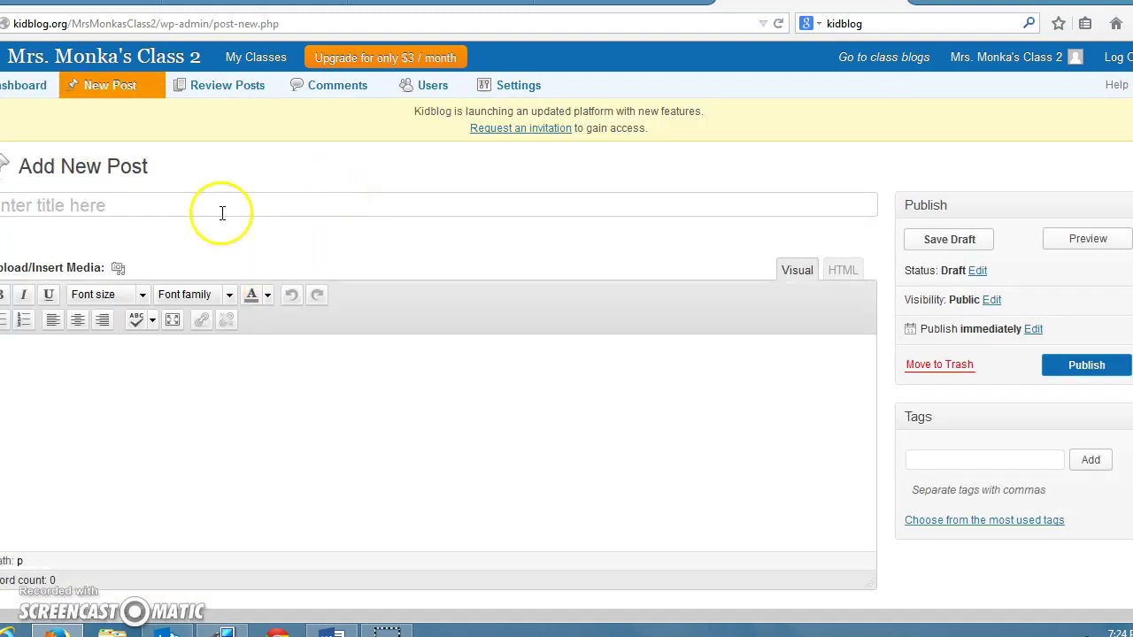
left_click(220, 209)
type("W")
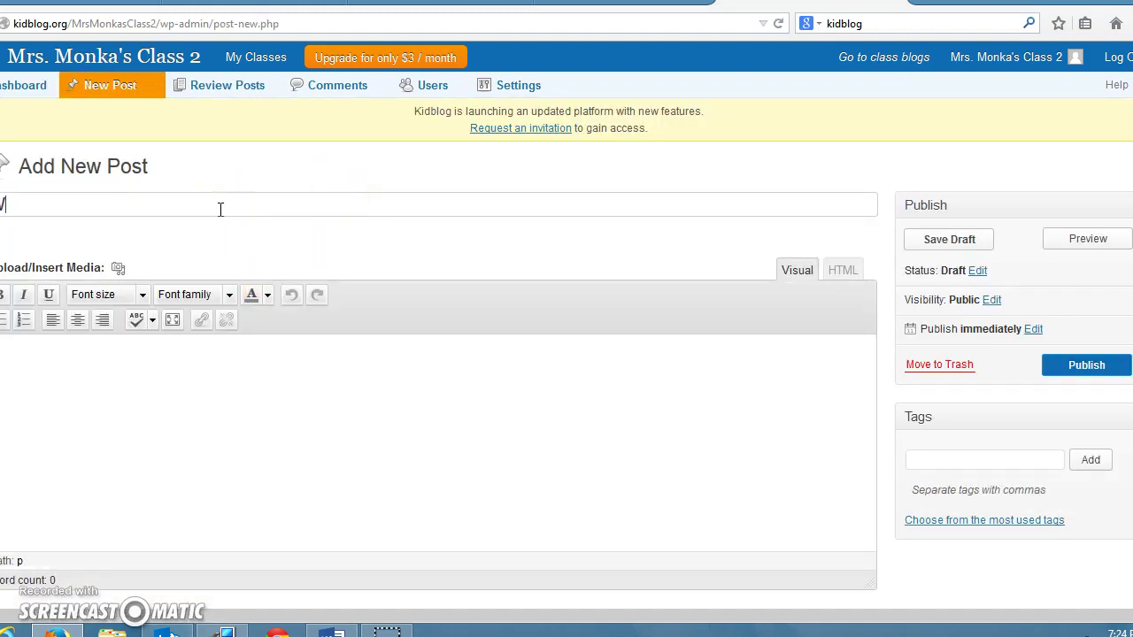
type("Elcome")
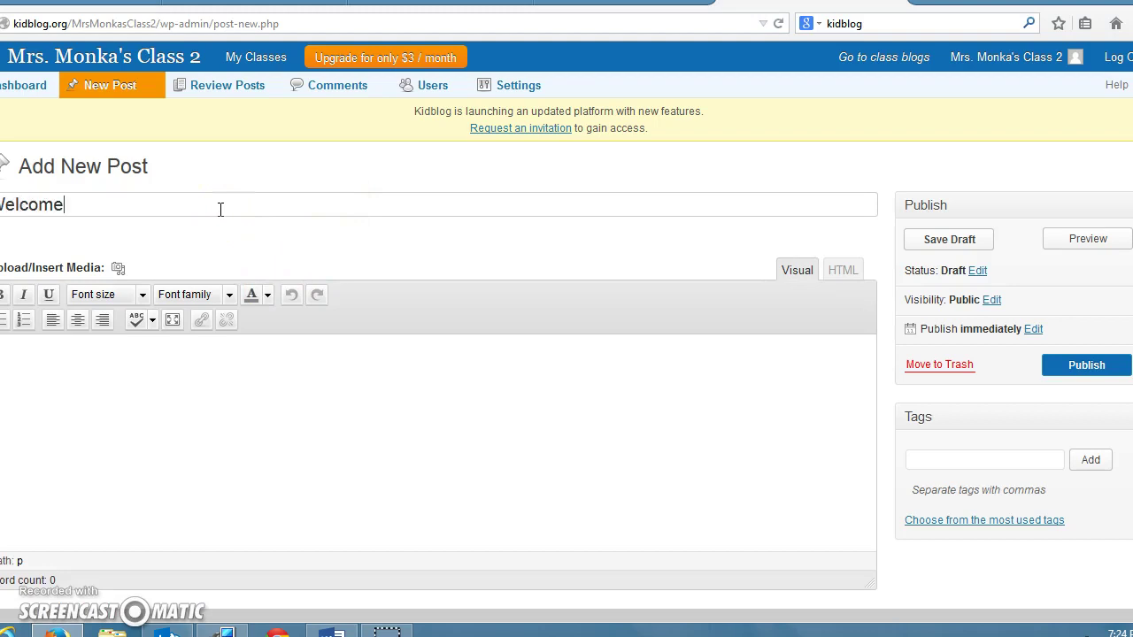
left_click(169, 389)
type("Elco")
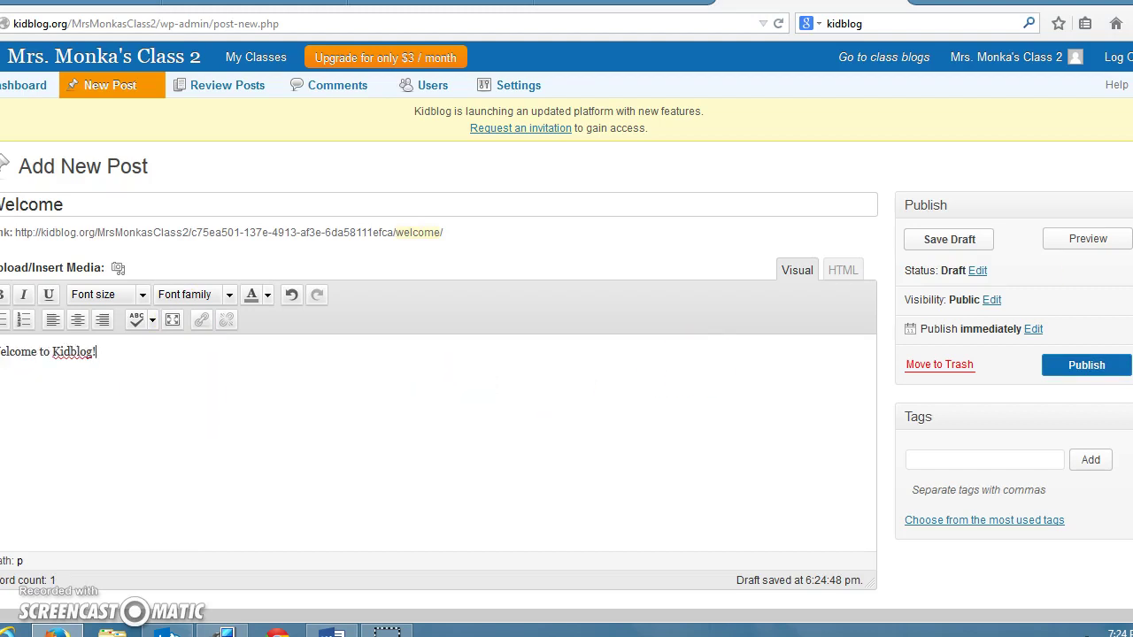
scroll(566, 354, "down", 1)
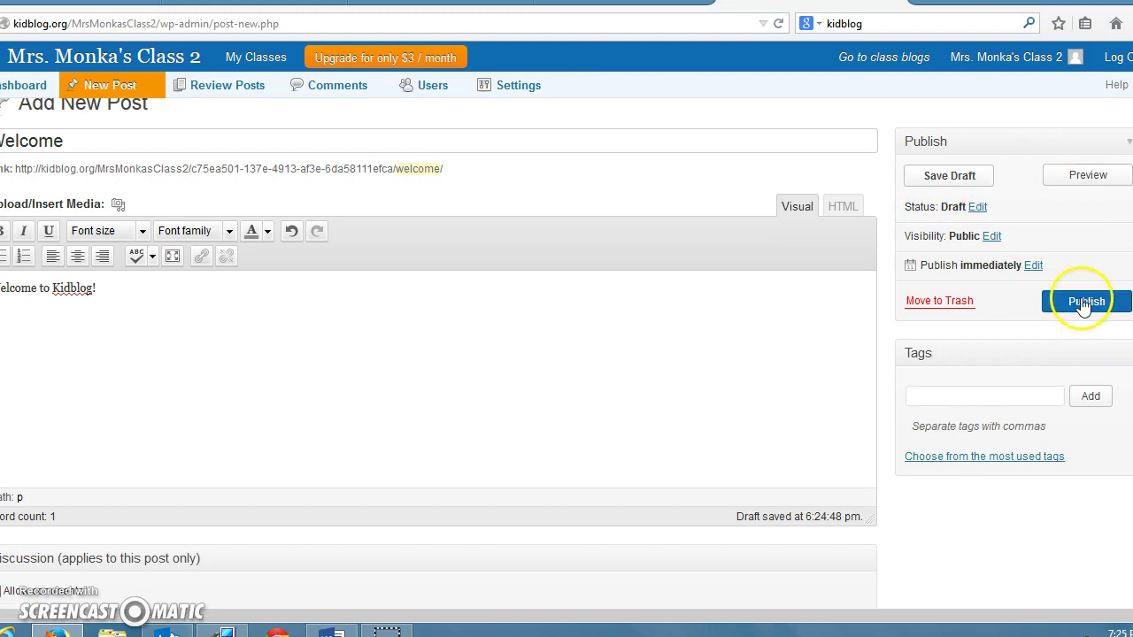
left_click(1085, 302)
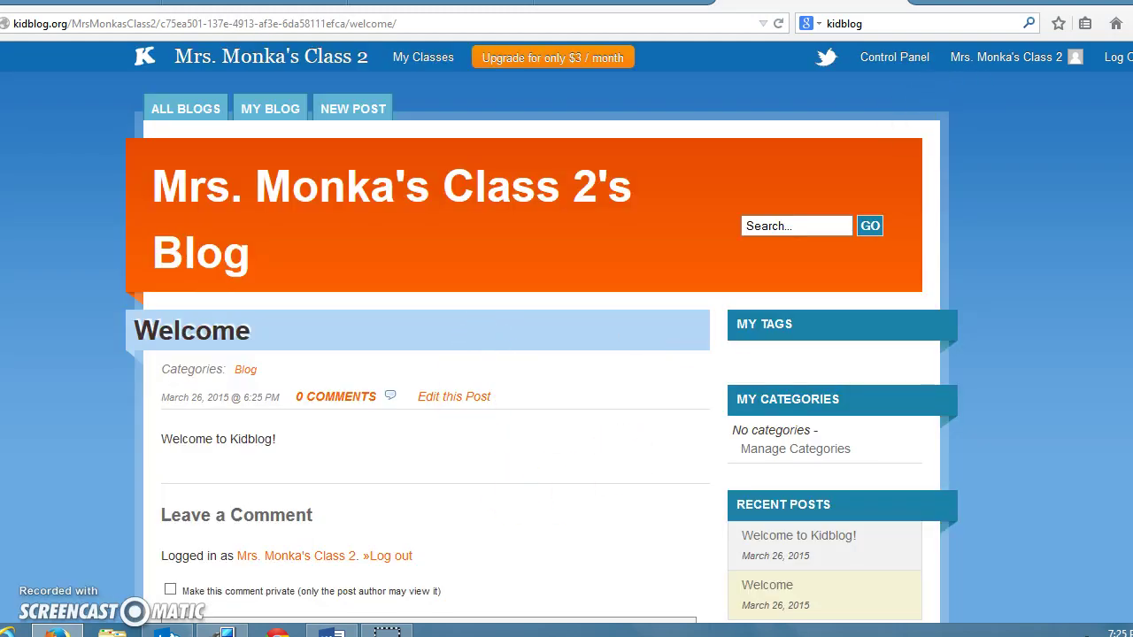
scroll(542, 354, "down", 2)
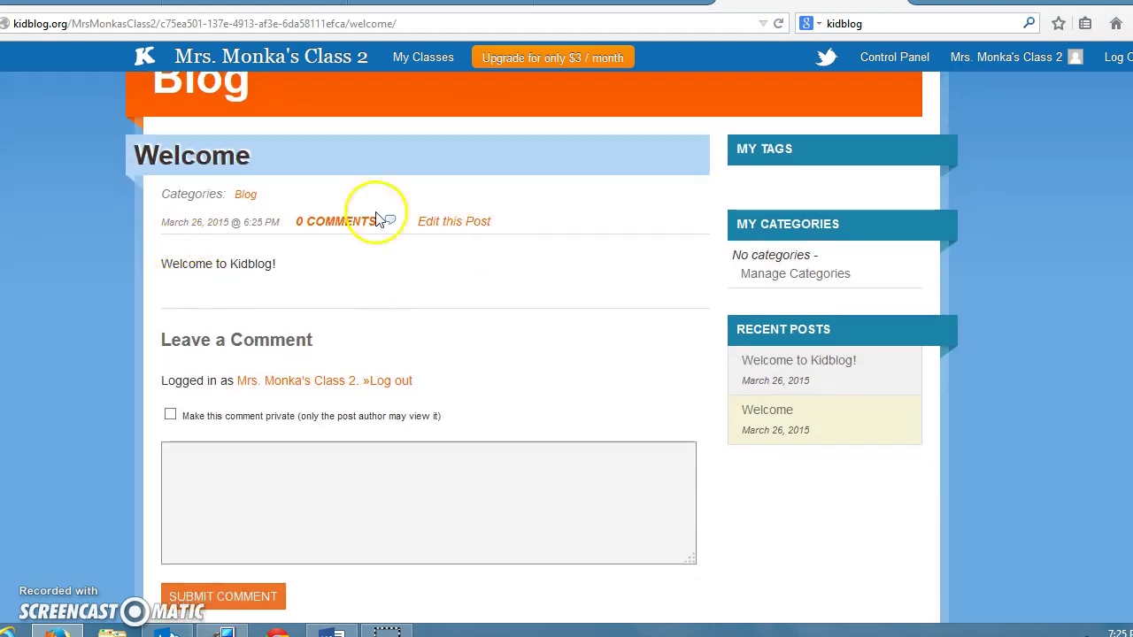
left_click(375, 475)
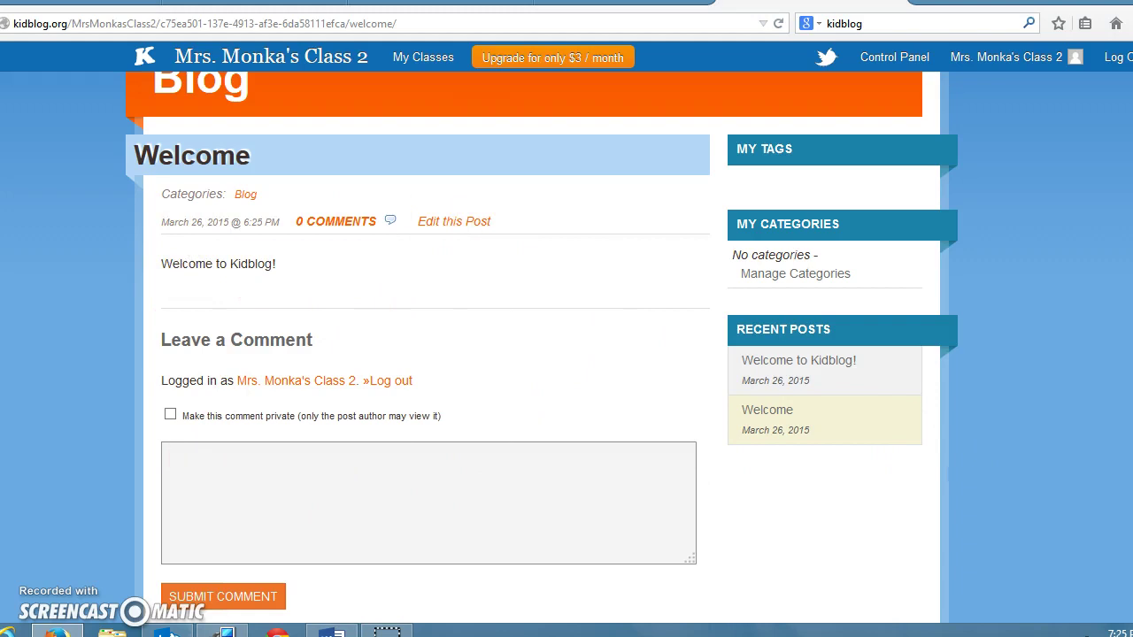
scroll(542, 354, "up", 2)
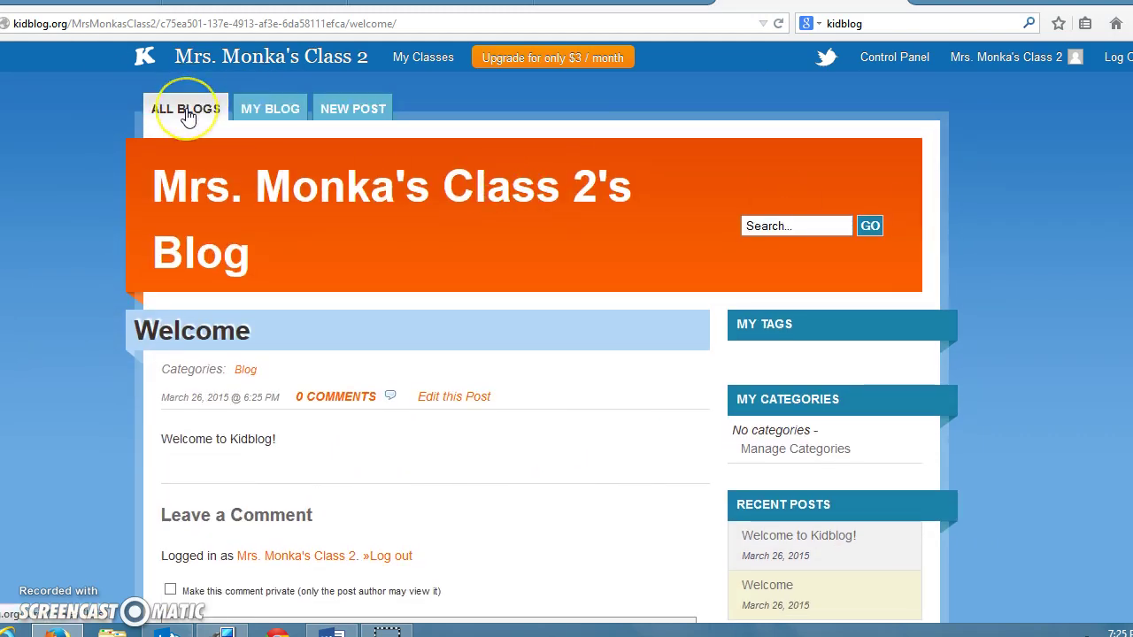
left_click(188, 115)
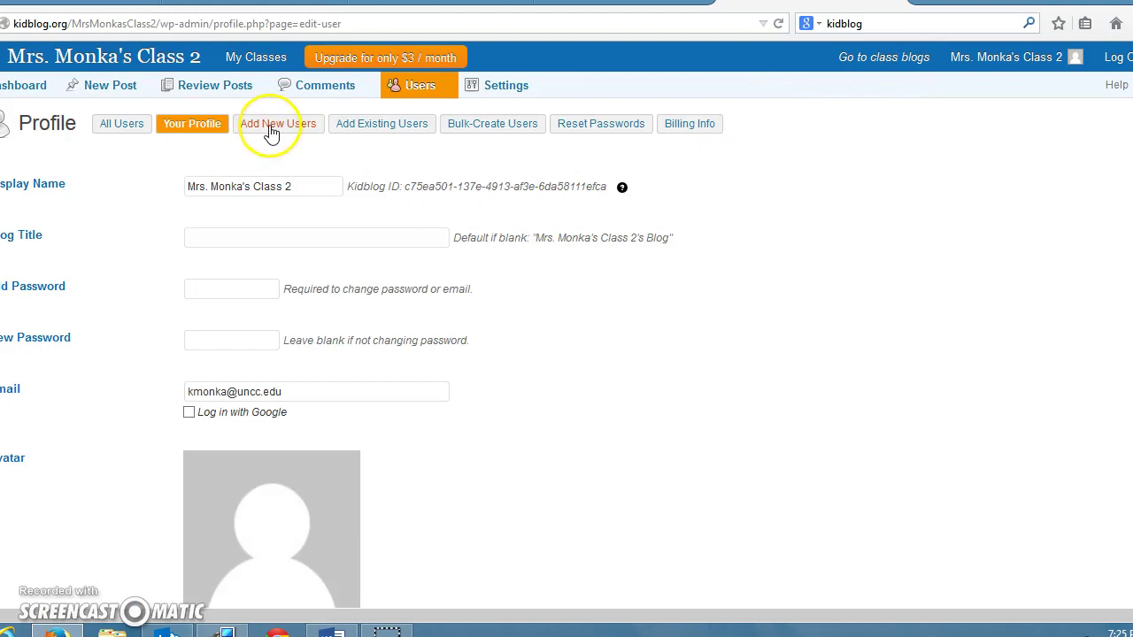
- Open the Add New Users form and keep Student as the new user's role
left_click(271, 126)
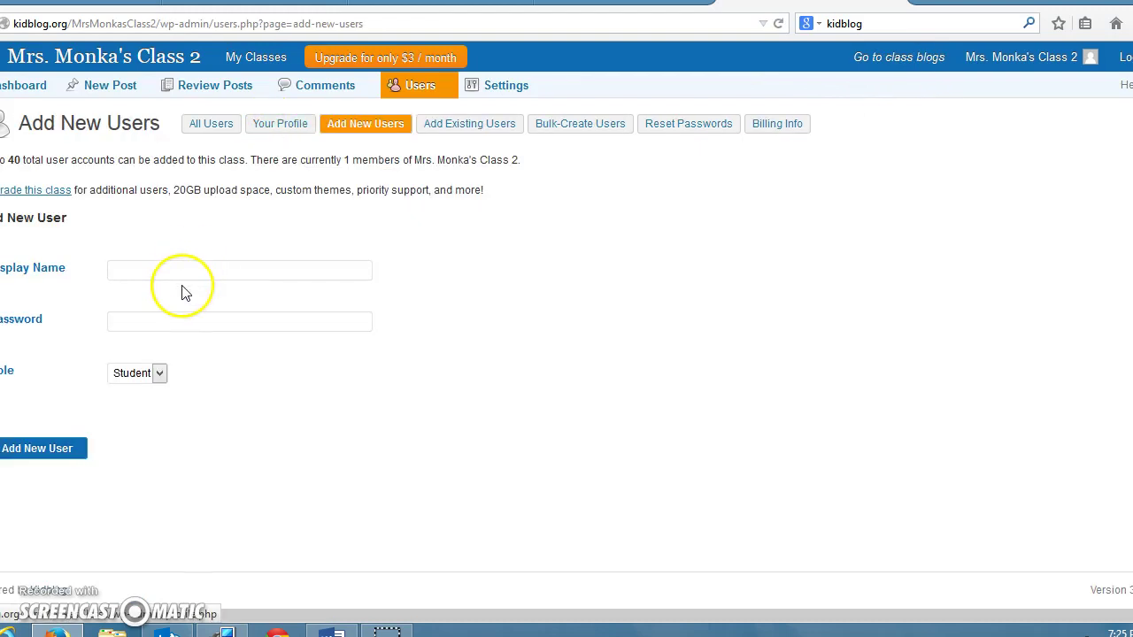
left_click(173, 273)
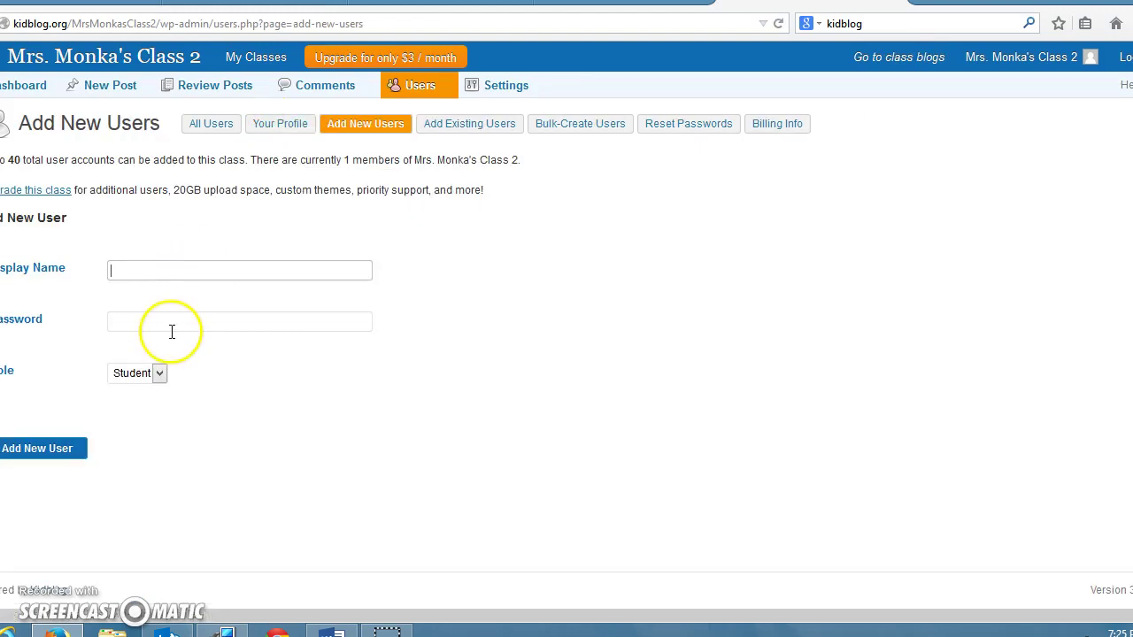
left_click(159, 373)
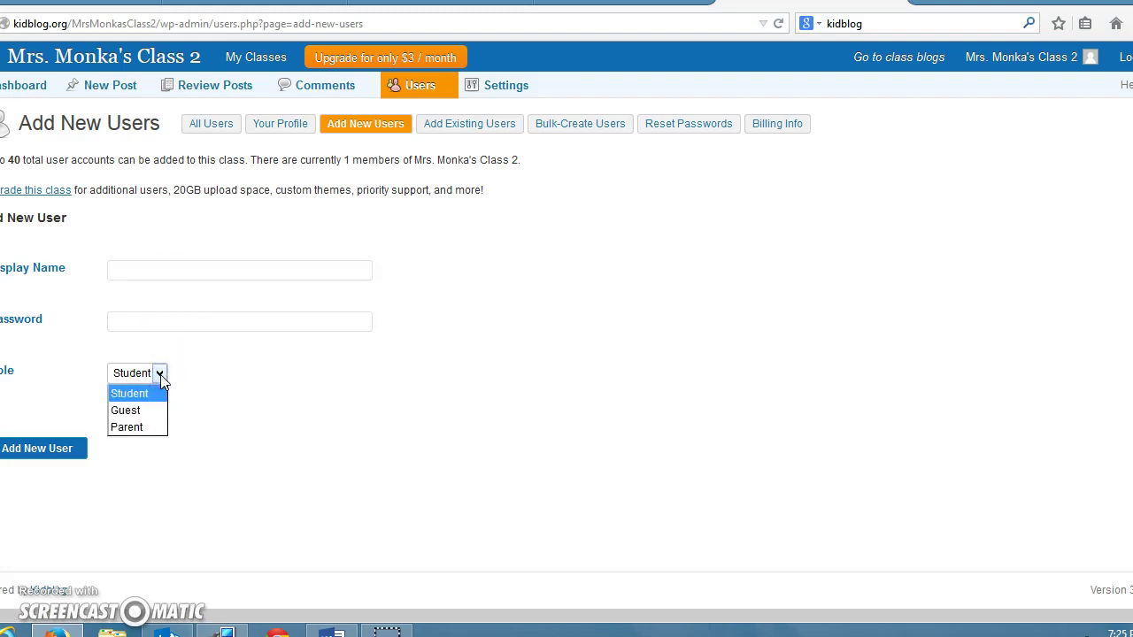
left_click(159, 397)
- Log out of the teacher account and return to kidblog.org via a 'kidblog' Google search
left_click(1126, 57)
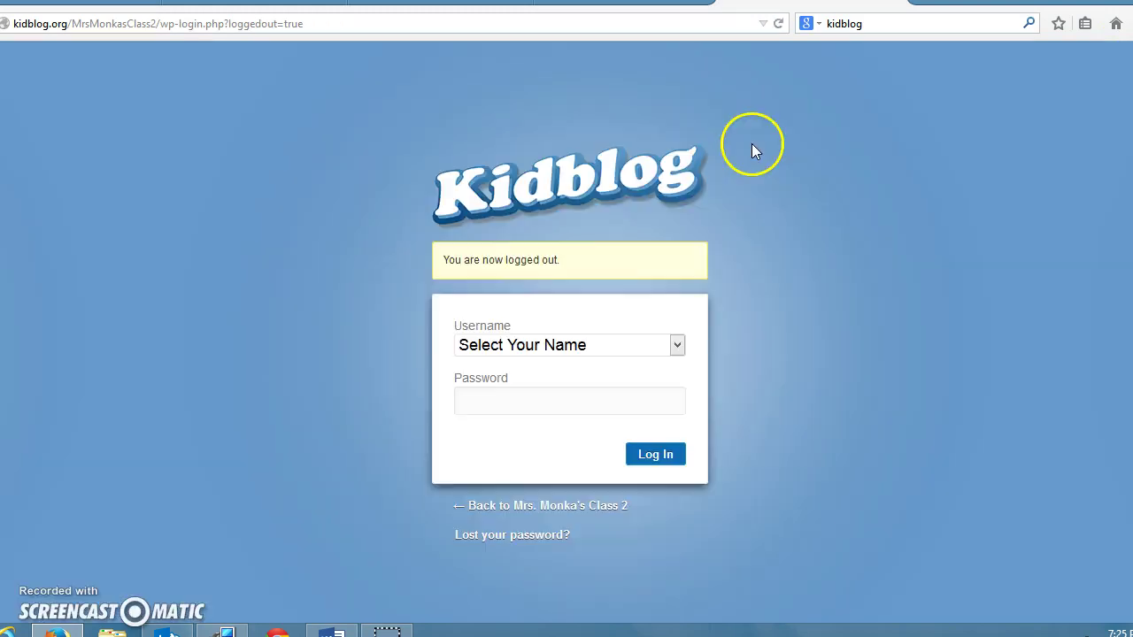
left_click(888, 26)
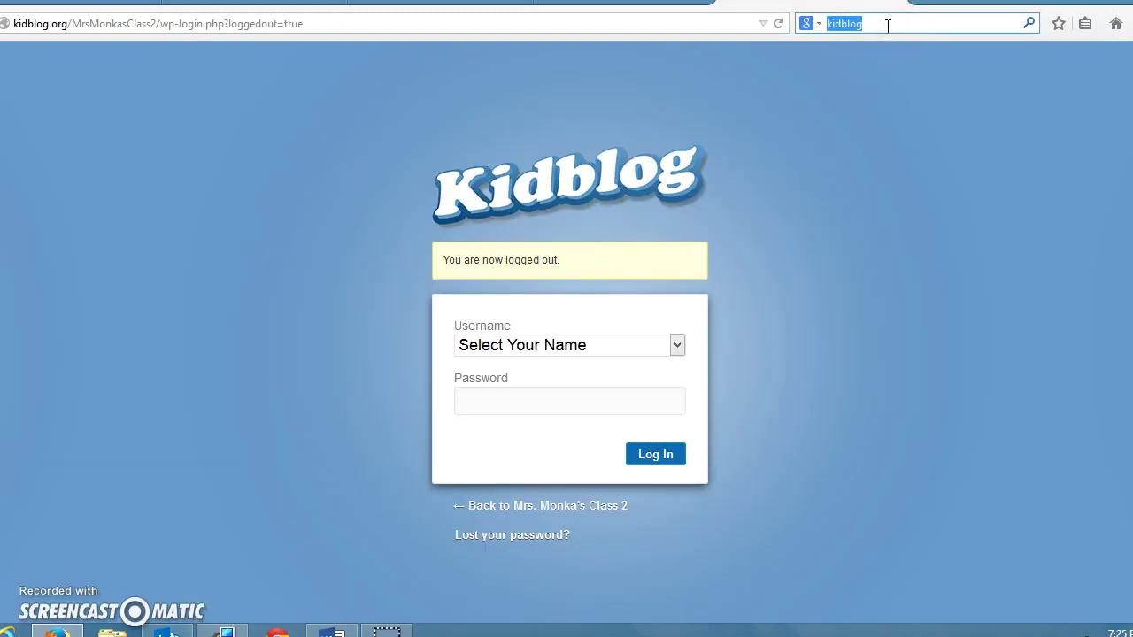
key("Return")
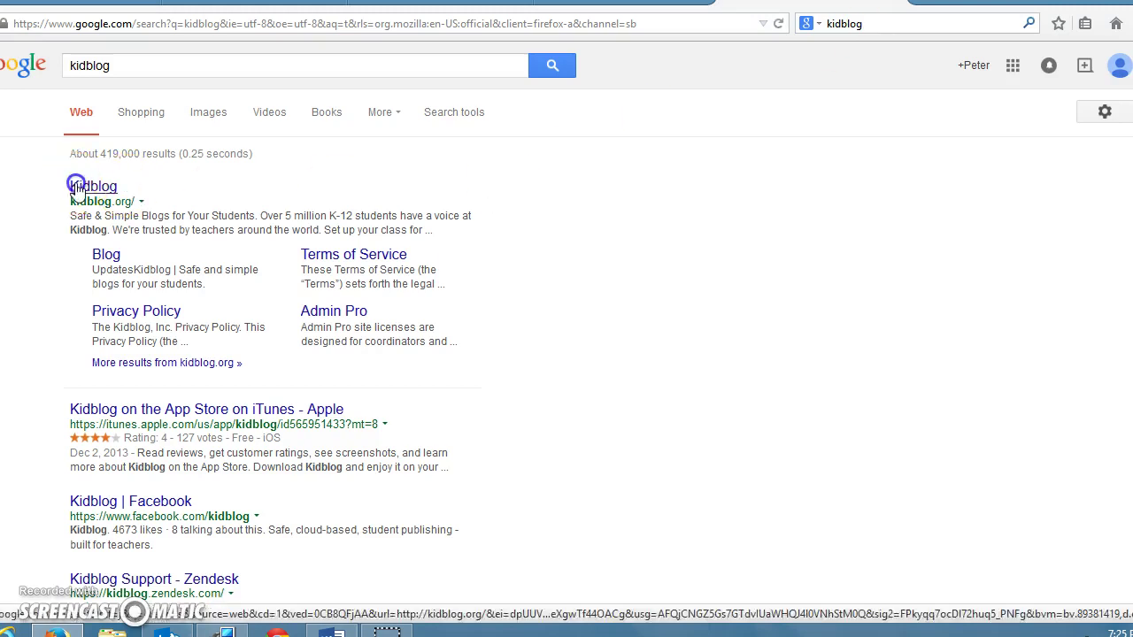
left_click(76, 187)
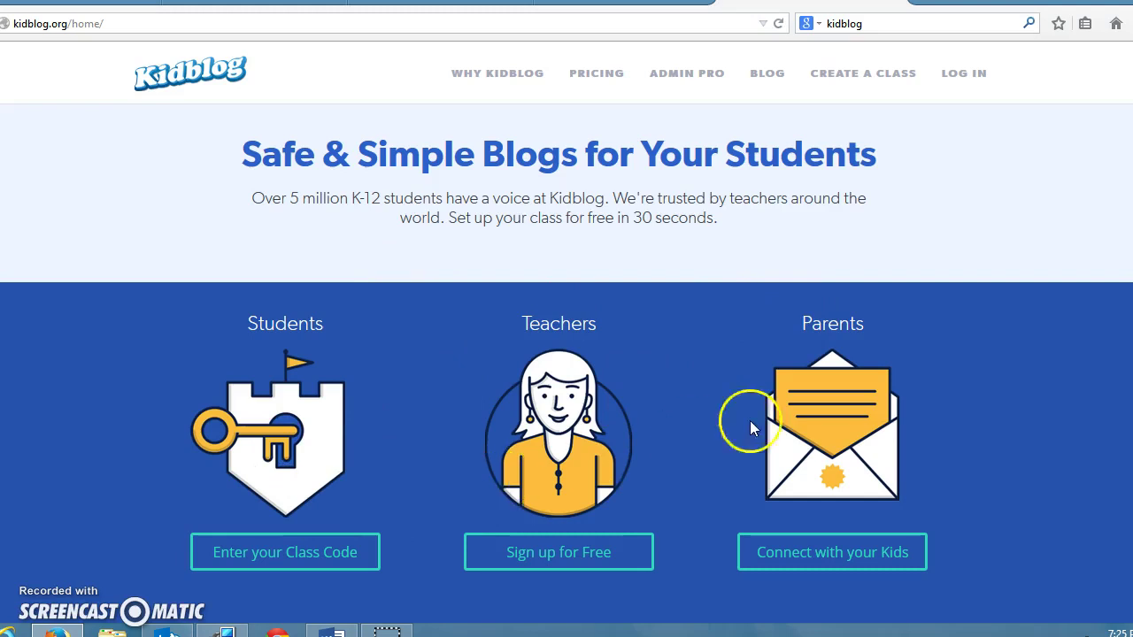
- On the Kidblog login page, look up the class using the teacher's e-mail address
left_click(965, 73)
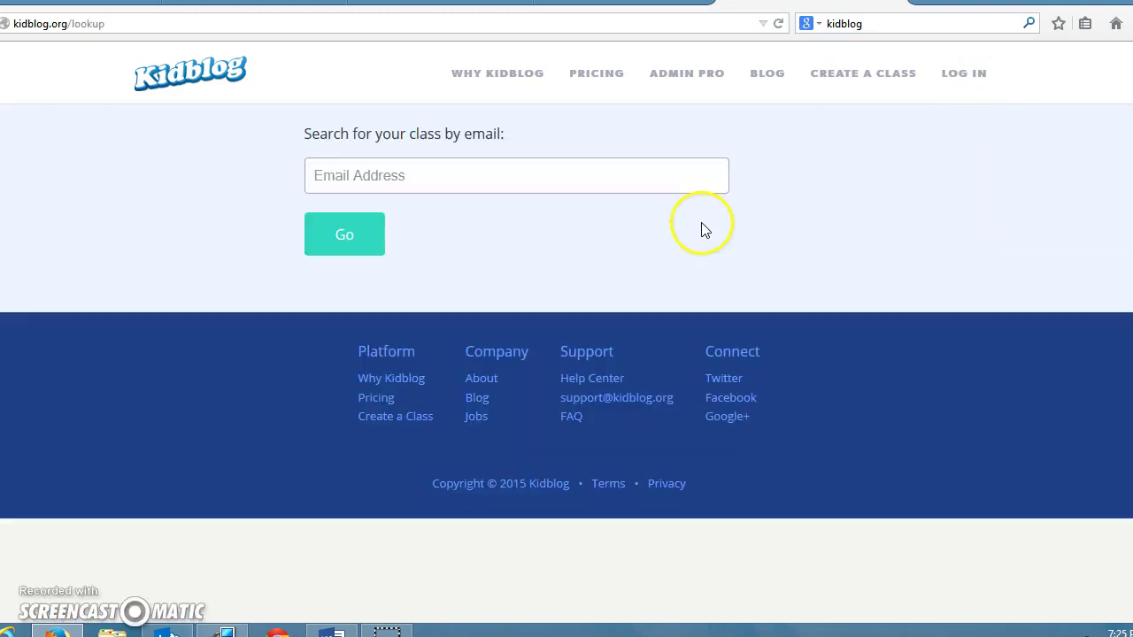
left_click(431, 174)
type("kelly")
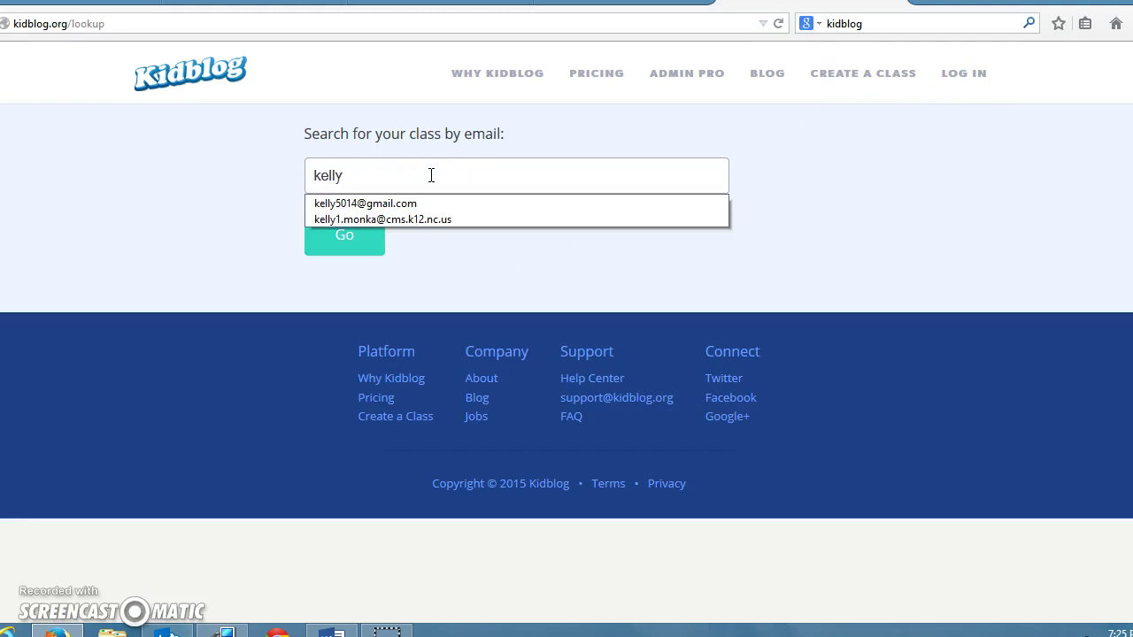
left_click(418, 203)
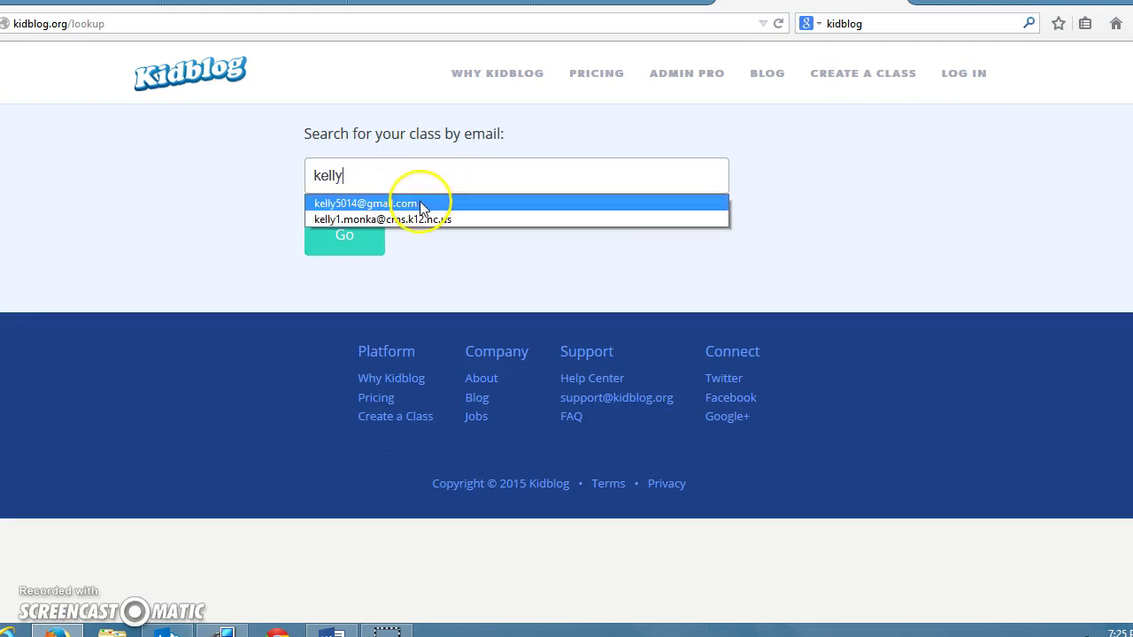
left_click(375, 233)
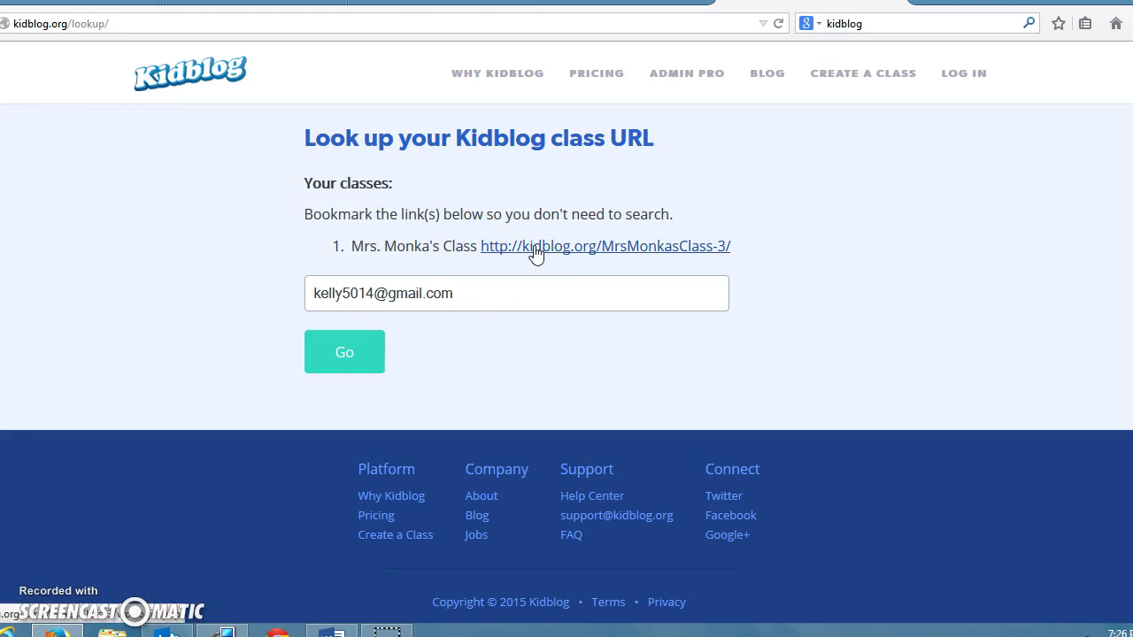
- Open the class login page and attempt to sign in as the teacher with a password
left_click(535, 250)
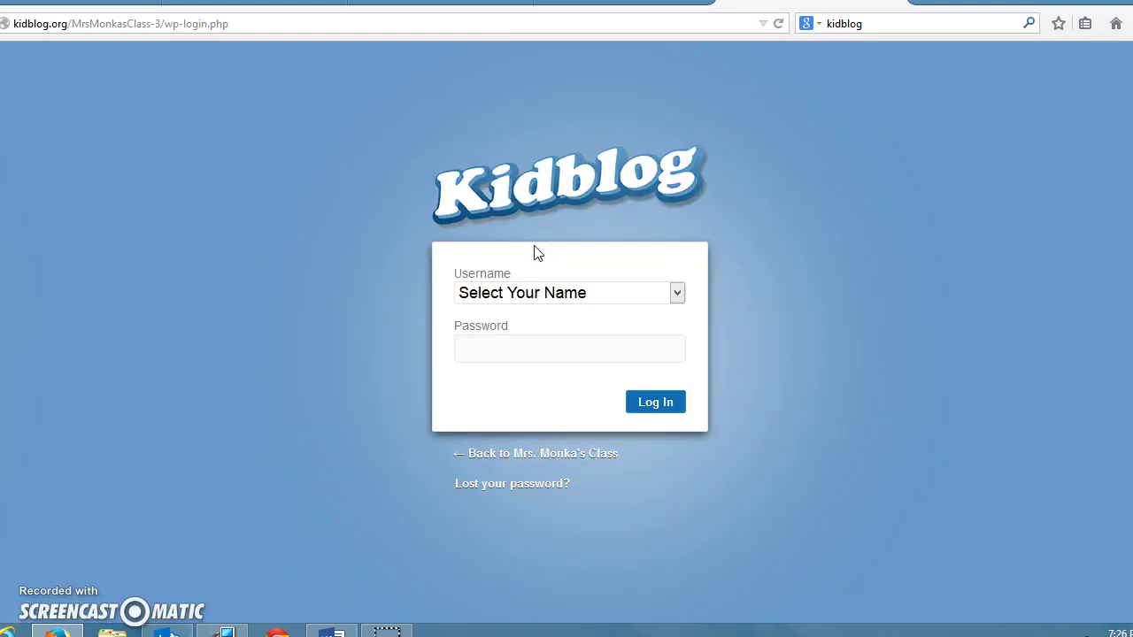
left_click(678, 294)
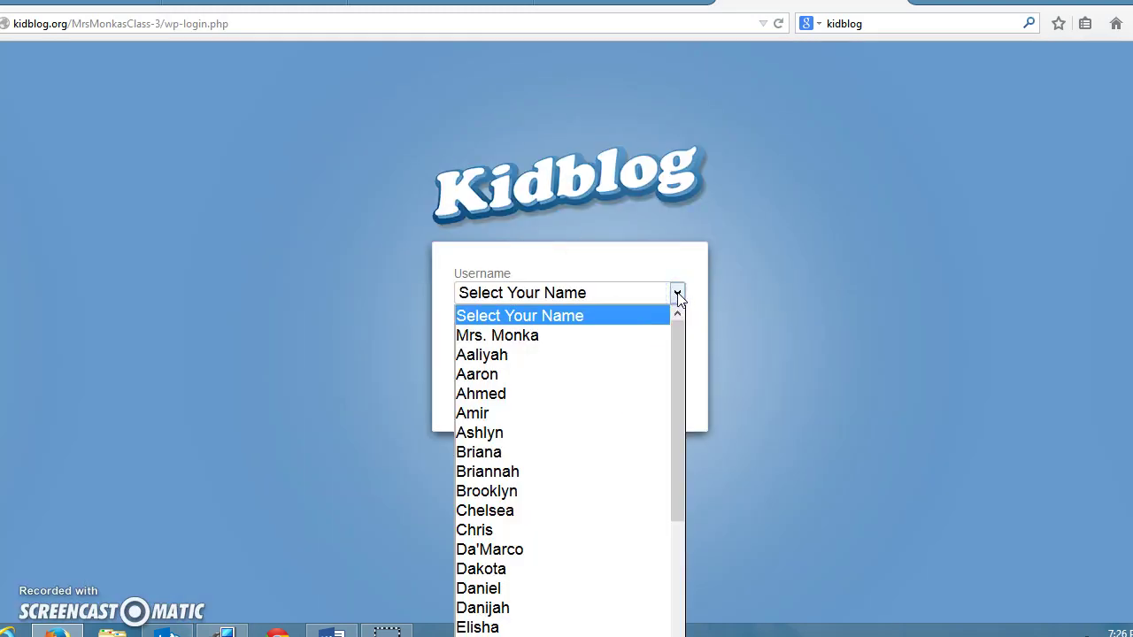
left_click(645, 343)
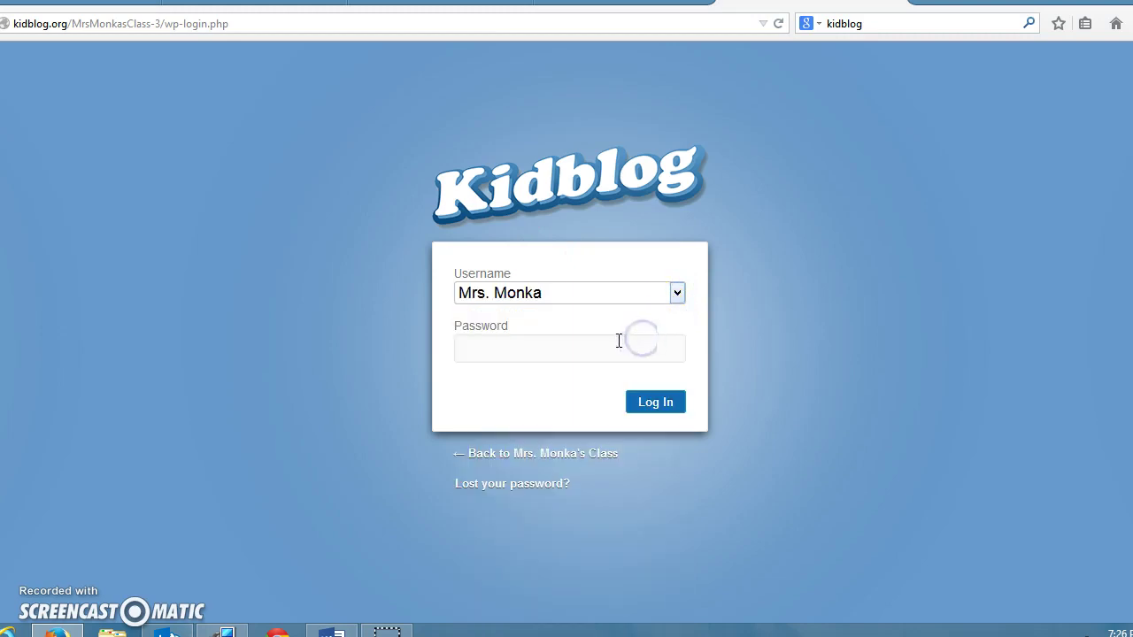
left_click(616, 343)
type("•••")
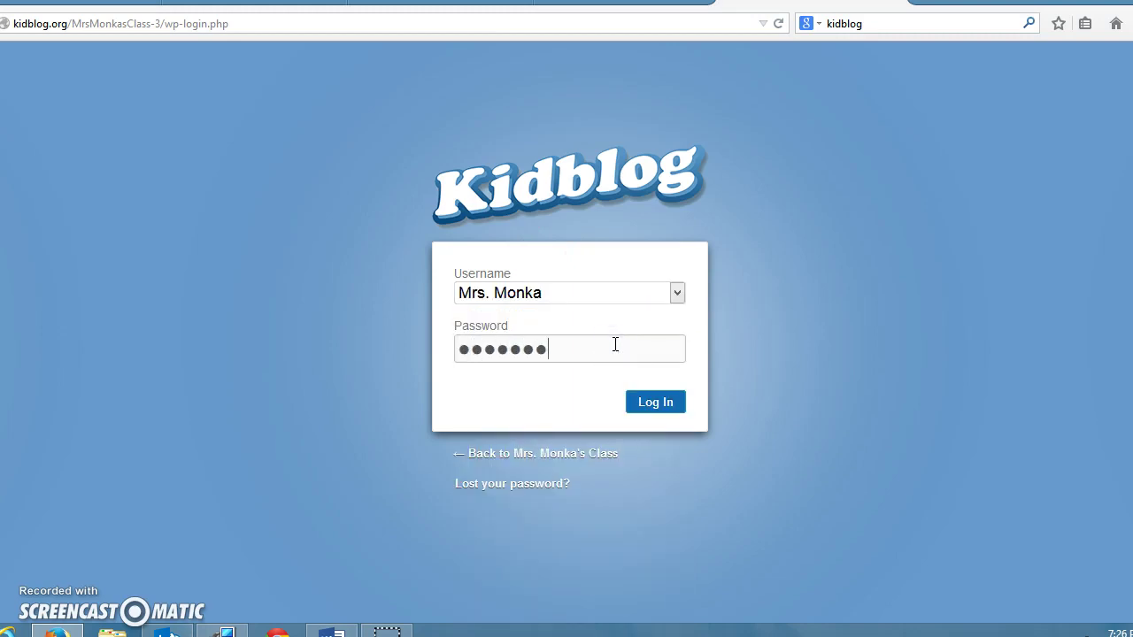
type("••••••")
left_click(645, 412)
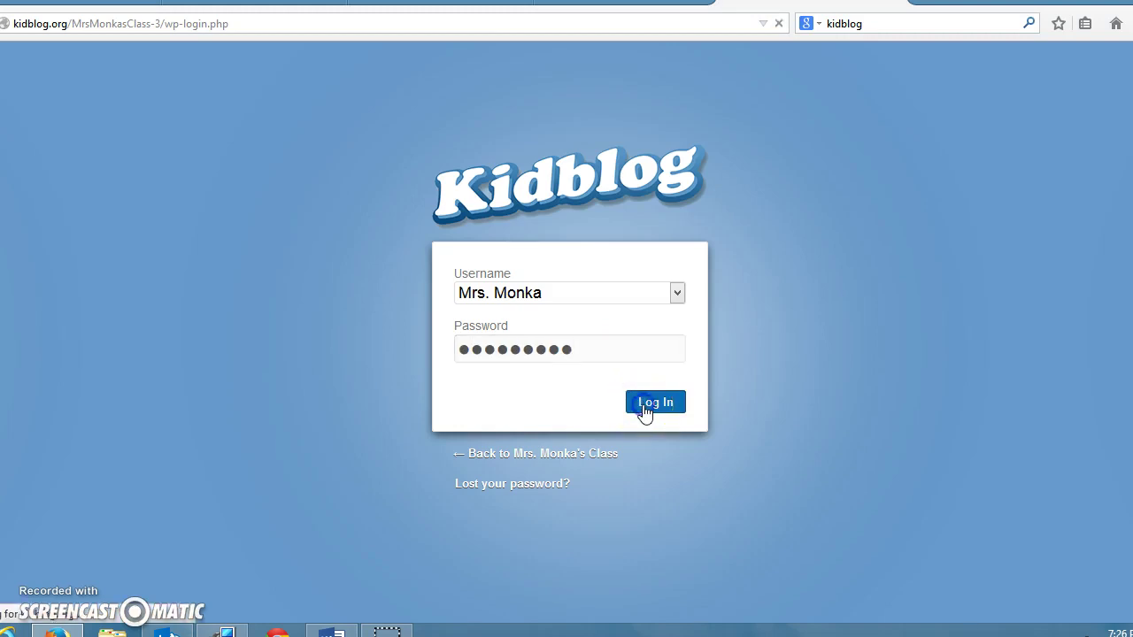
- After the incorrect-password error, reselect the teacher username and begin re-entering the password
left_click(605, 419)
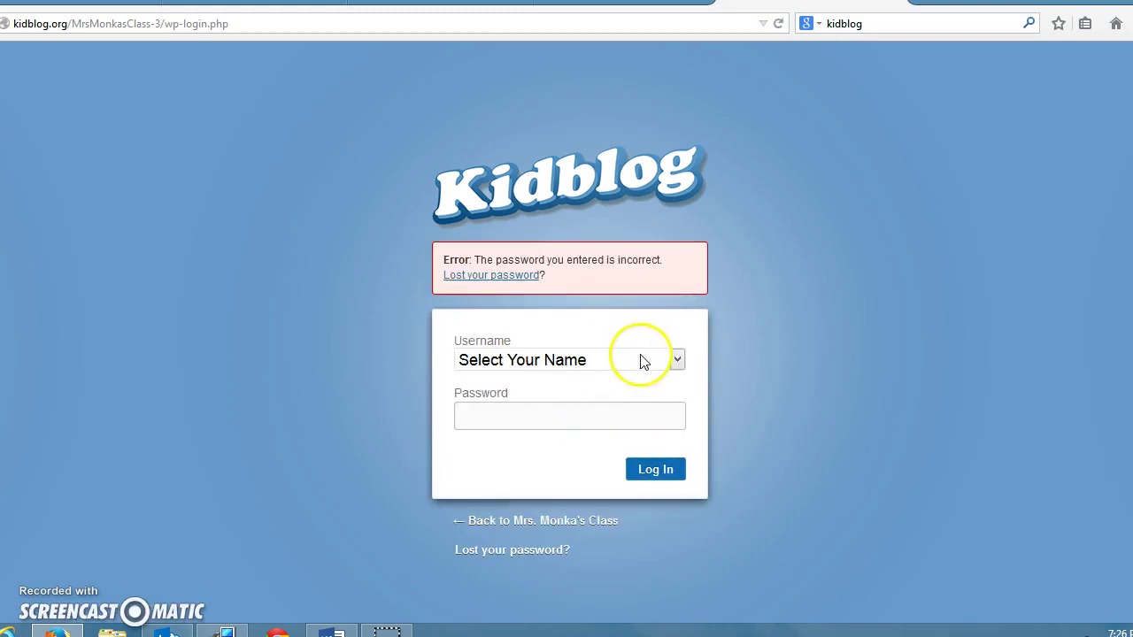
left_click(676, 359)
left_click(642, 401)
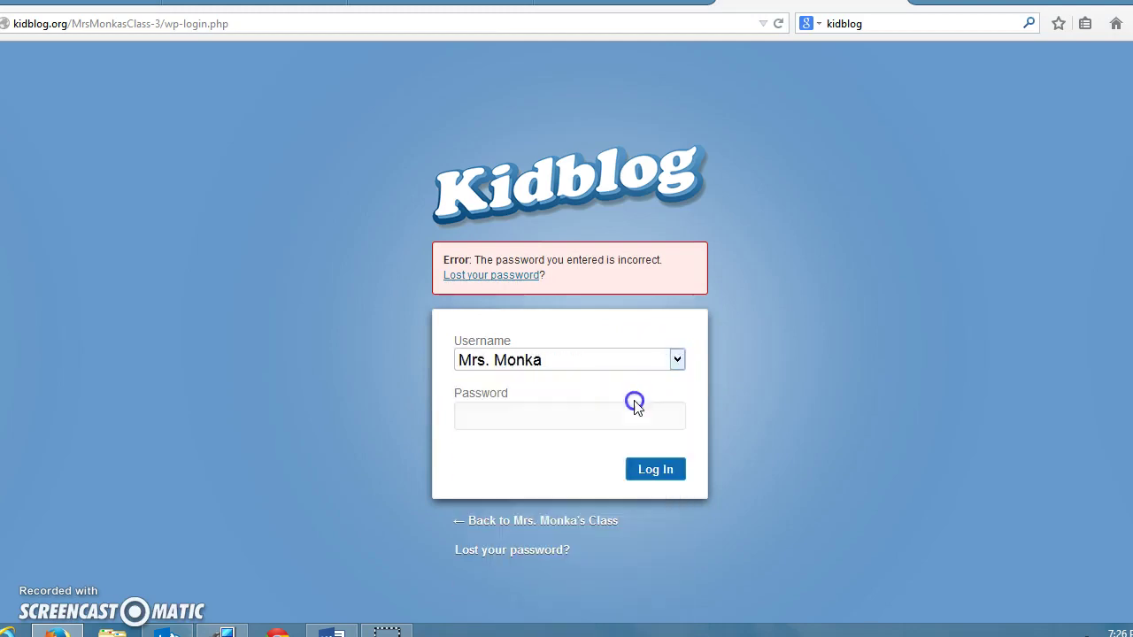
left_click(579, 420)
- Finish the password, sign in as the teacher, and view the 22 published posts list
type("••")
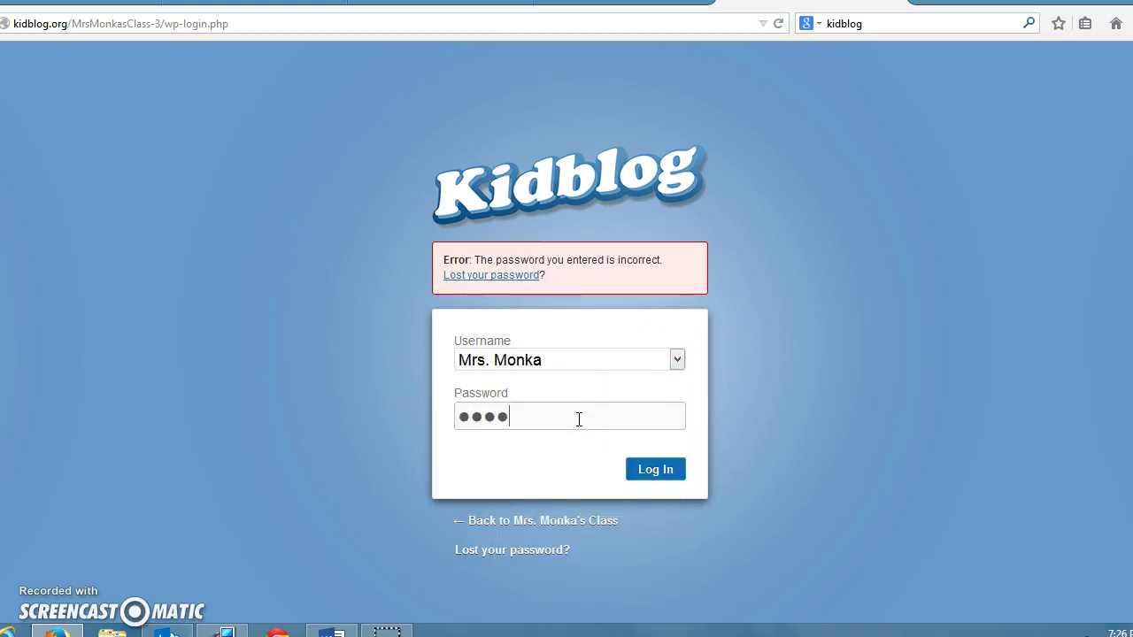
left_click(636, 471)
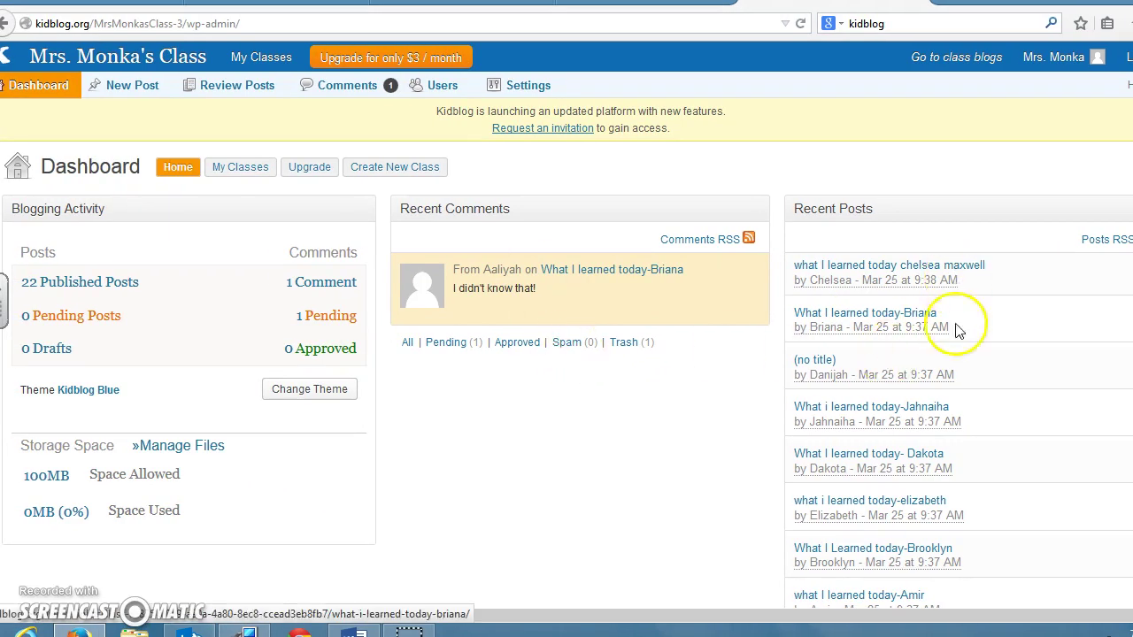
left_click(29, 287)
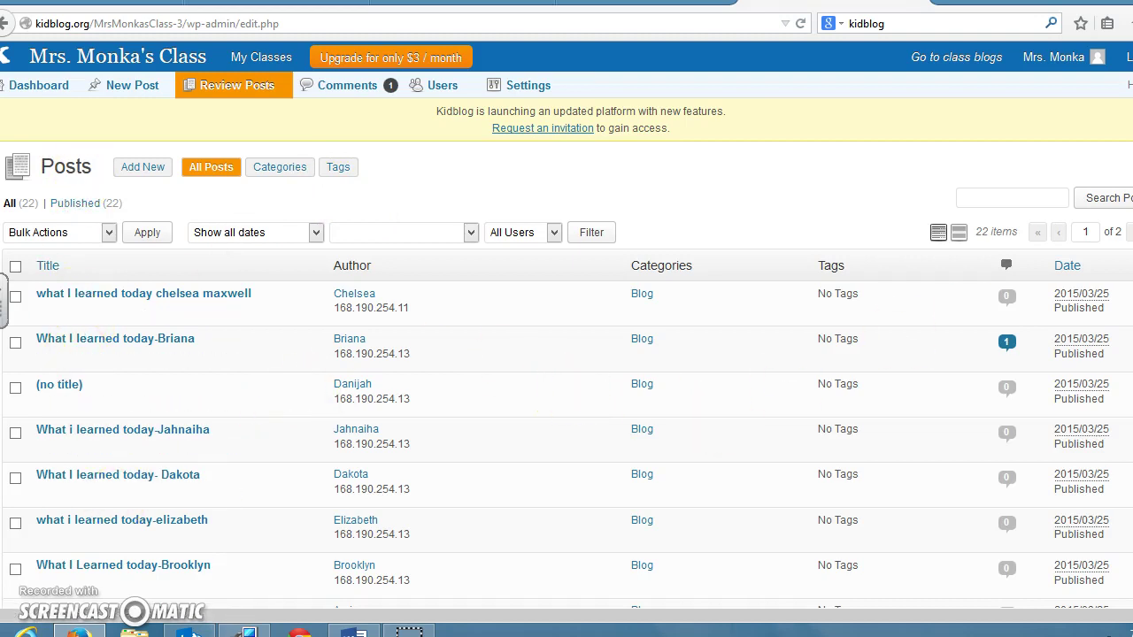
scroll(566, 354, "down", 3)
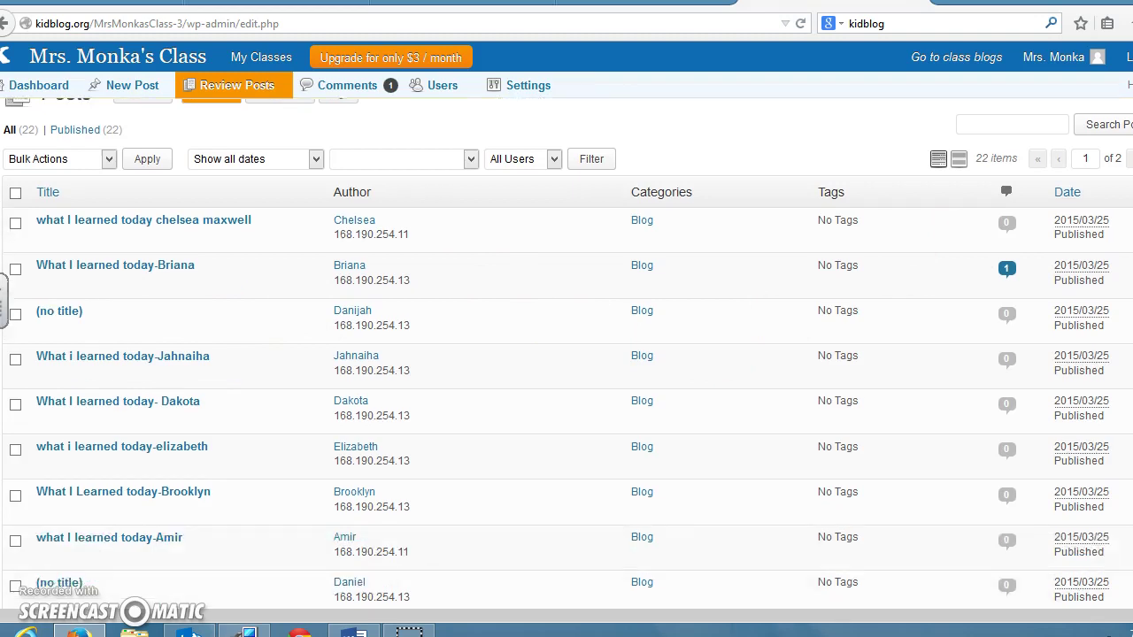
scroll(567, 354, "up", 3)
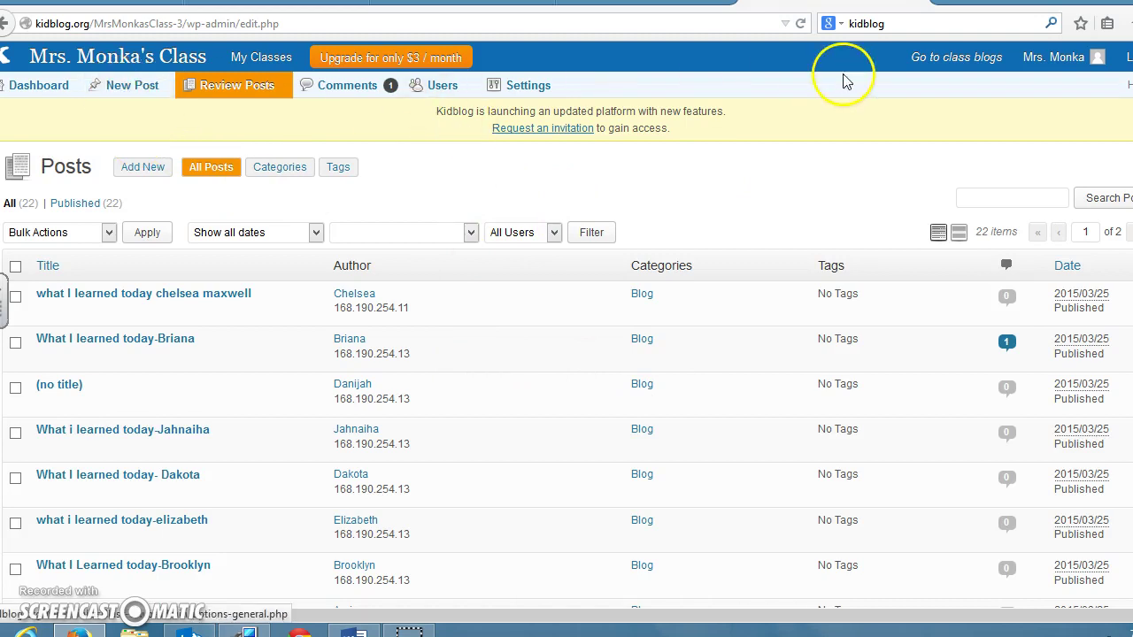
- Log out, then sign in as a student with their password to see their one post
left_click(1130, 56)
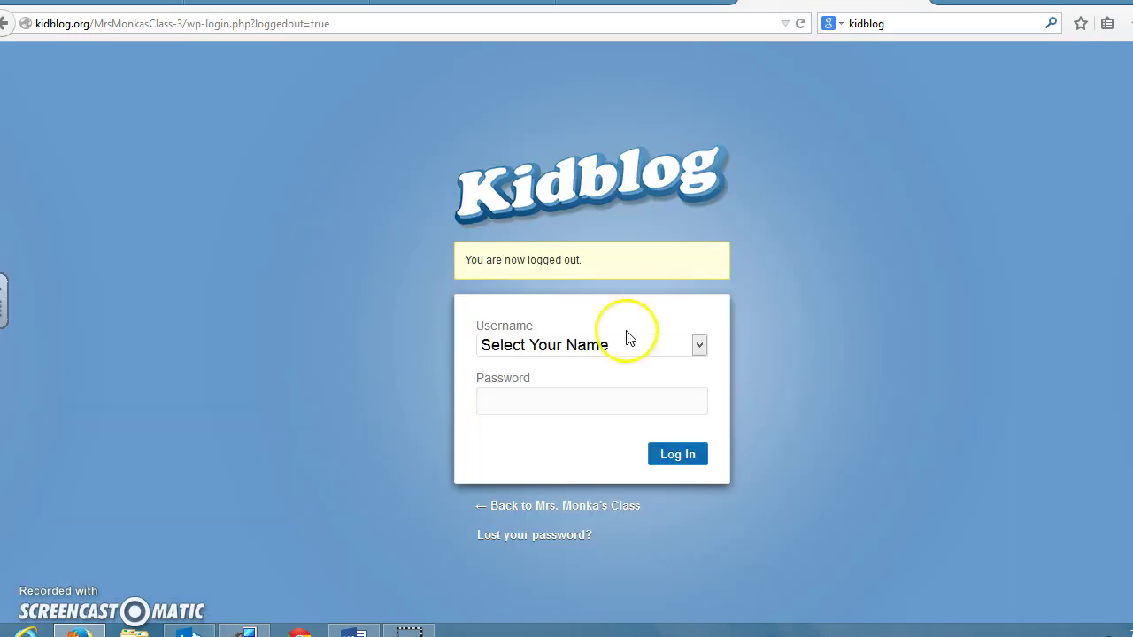
left_click(699, 345)
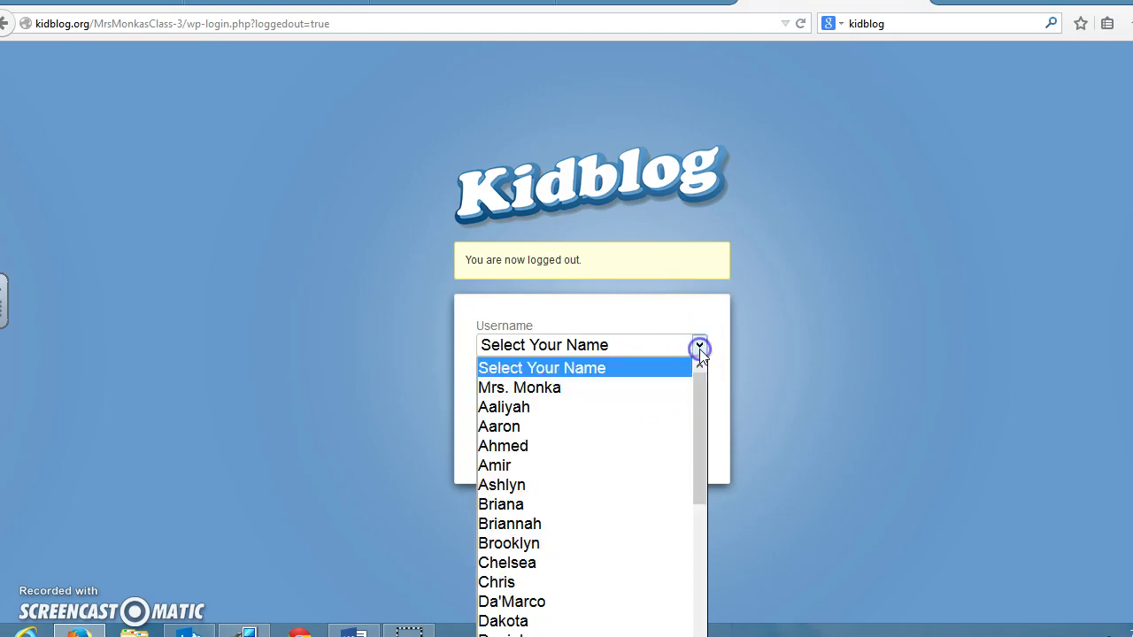
left_click(668, 409)
left_click(624, 404)
type("*******")
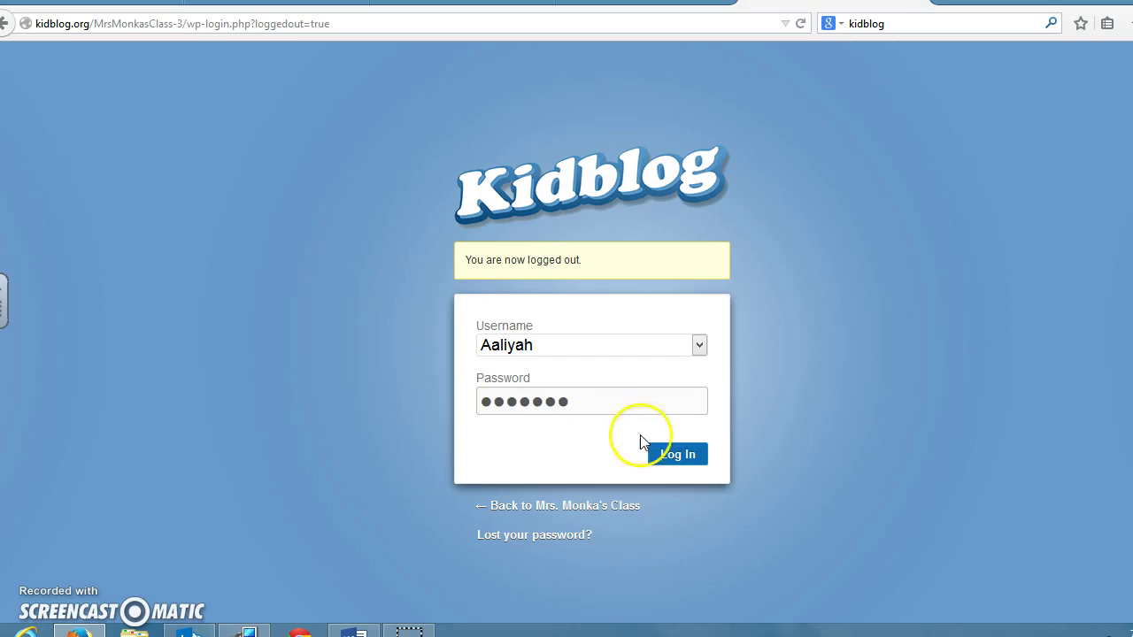
left_click(665, 455)
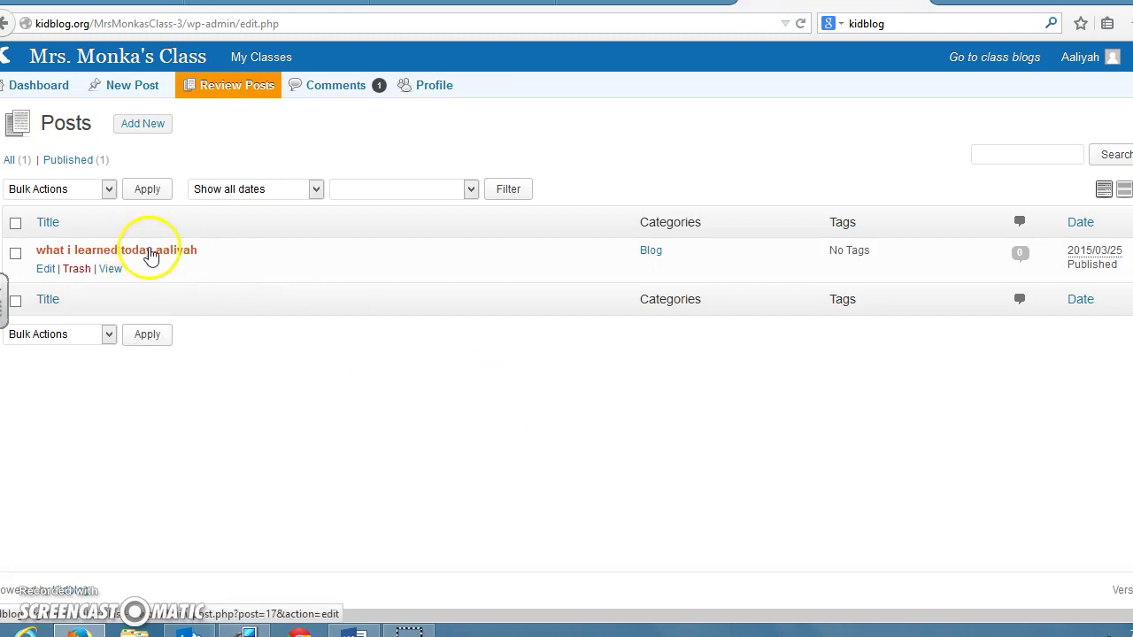
- Open the student's published post, review their comment "I didn't know that!", then return to the dashboard
left_click(177, 251)
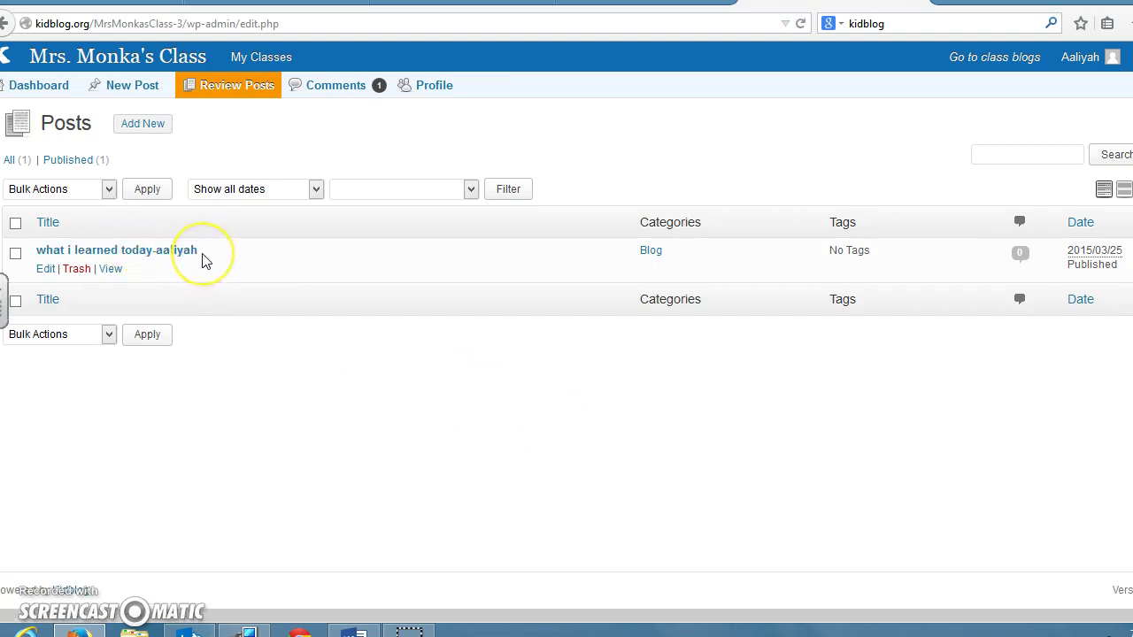
left_click(374, 92)
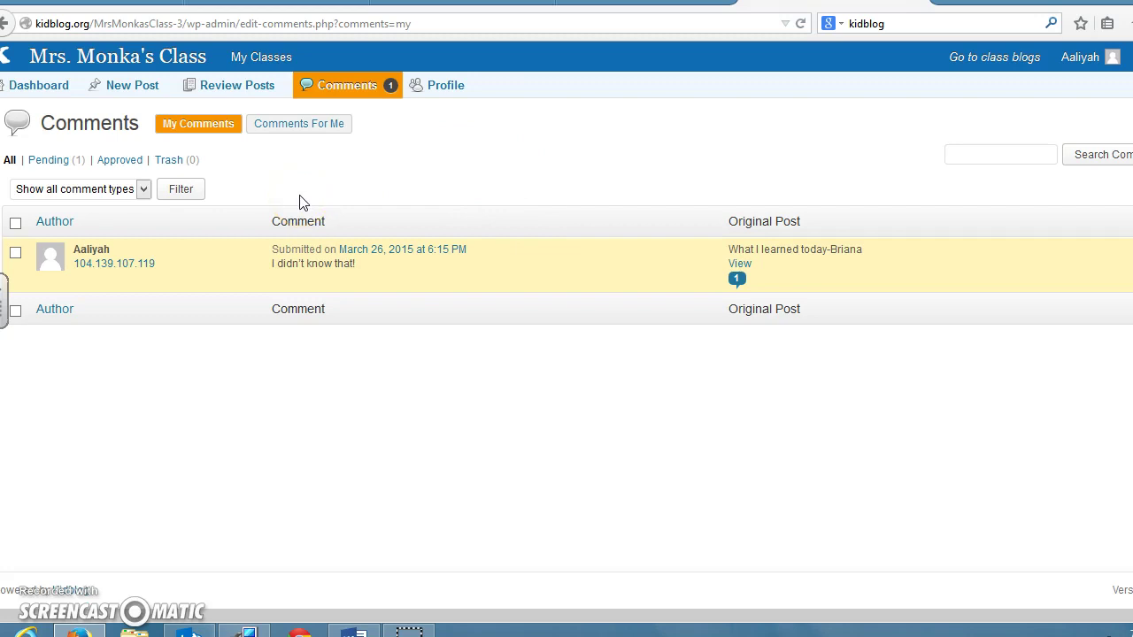
left_click(44, 87)
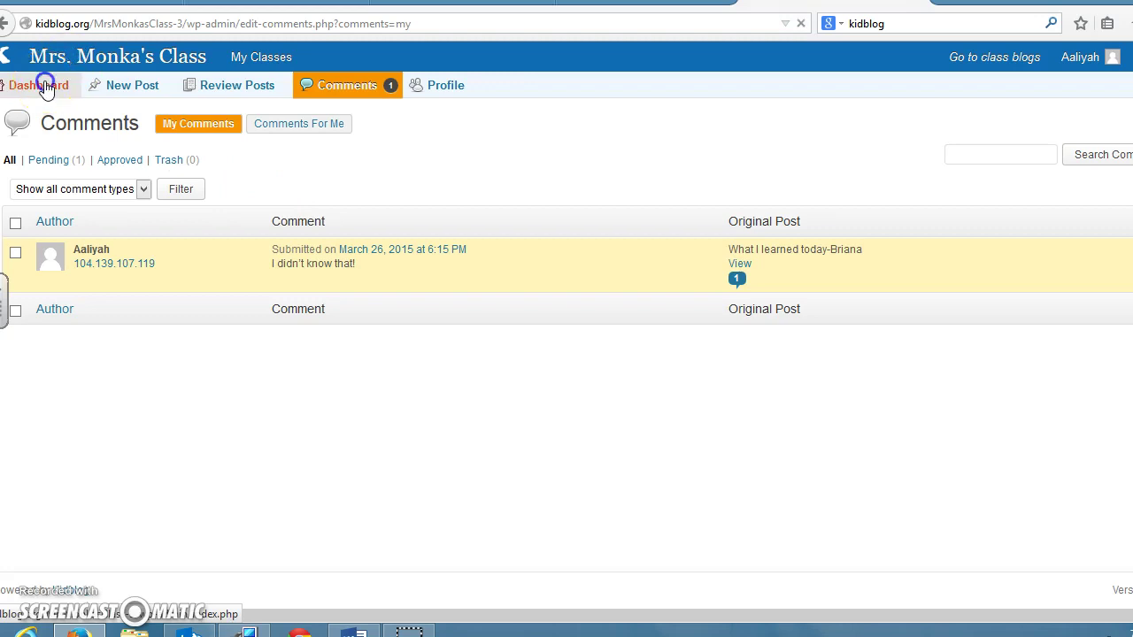